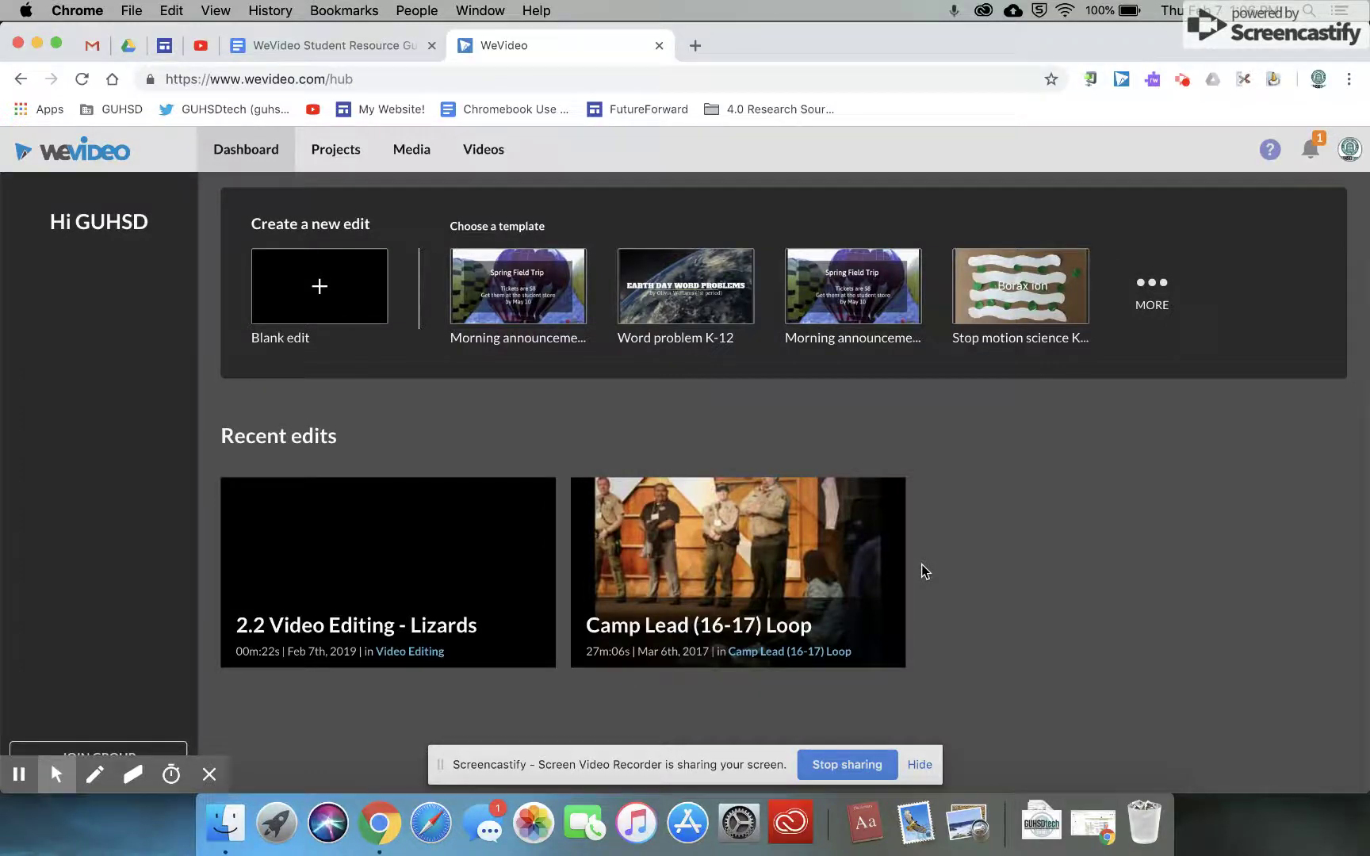
Go to the Projects list and begin creating a new project
left_click(331, 154)
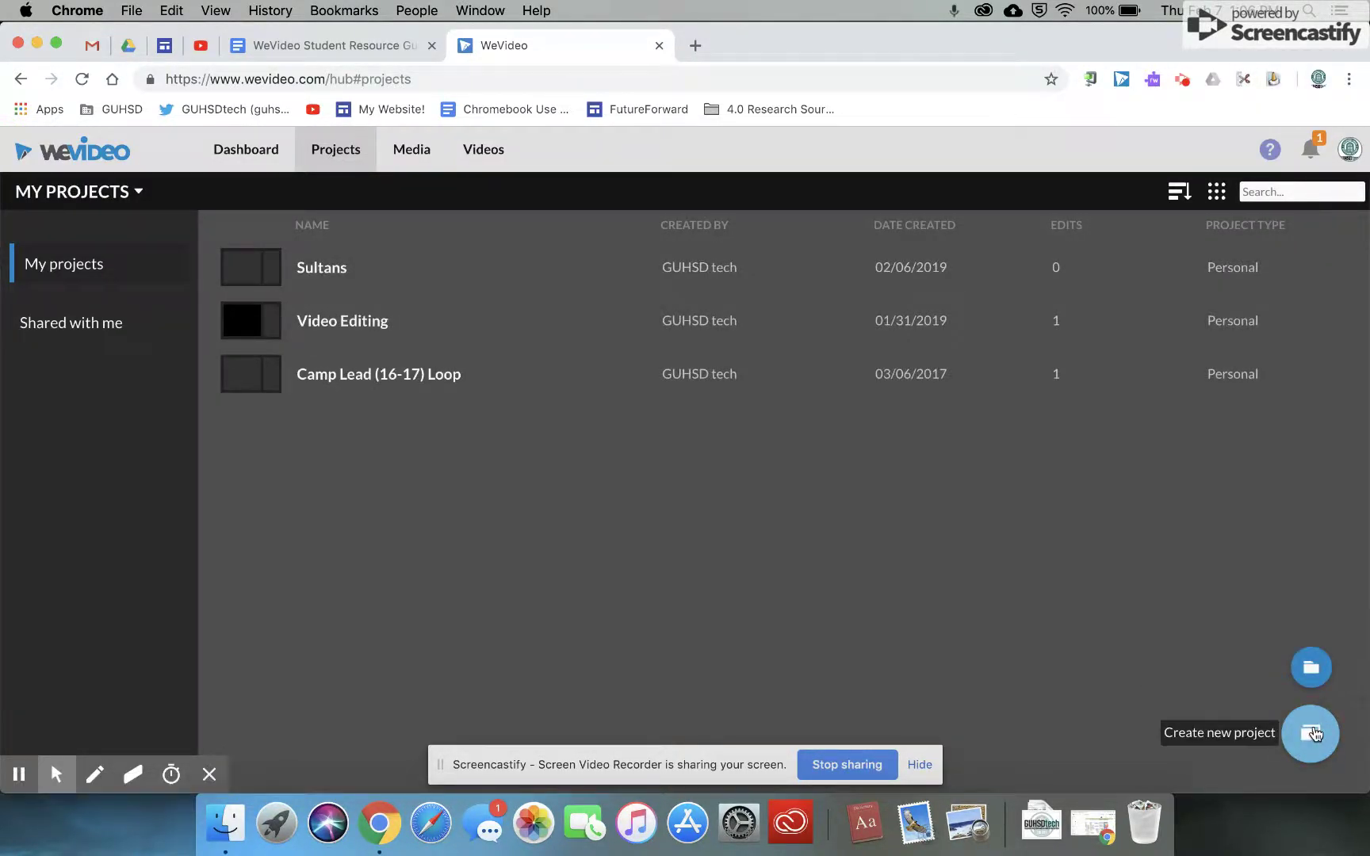
left_click(1312, 732)
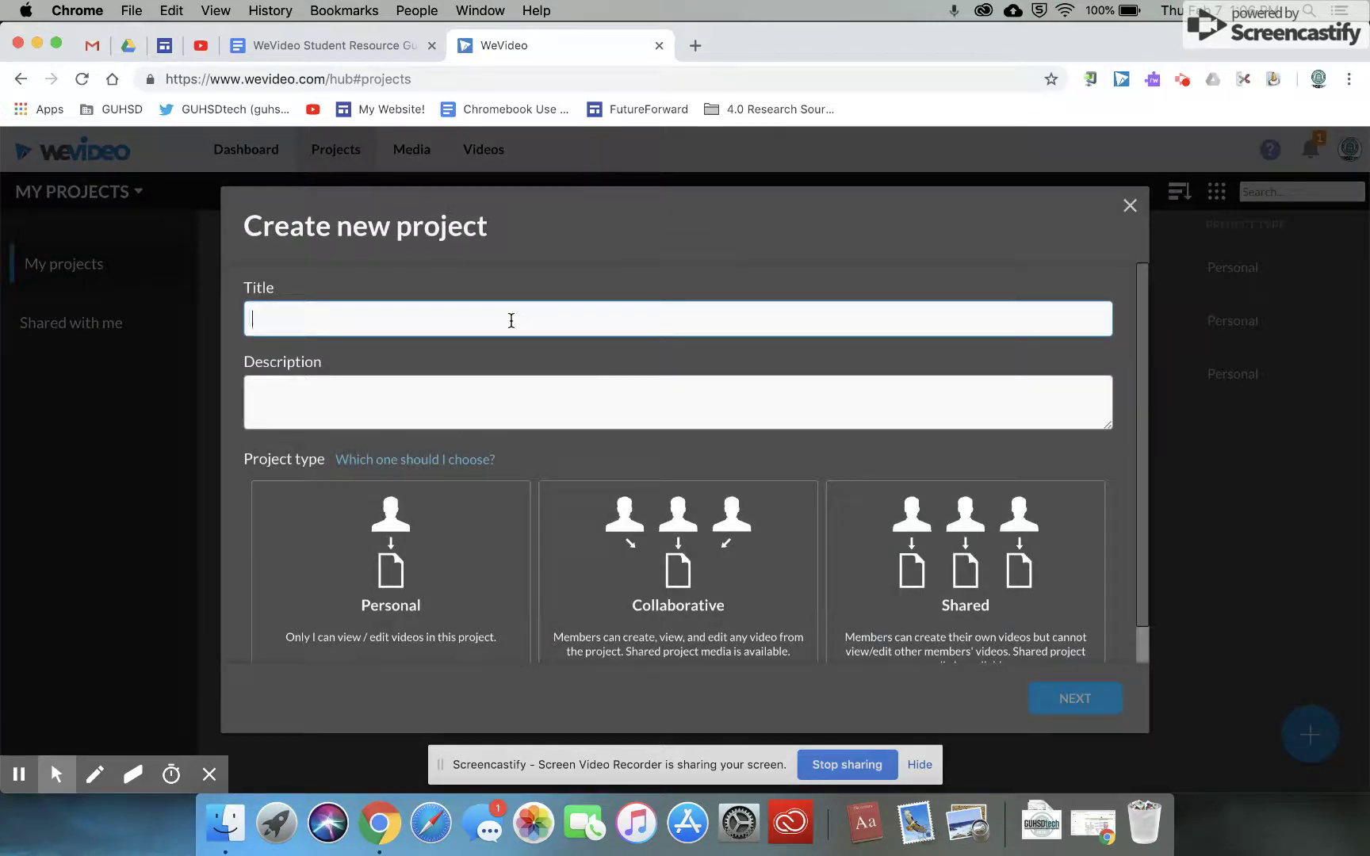
Title the new project 'Sample', make it Collaborative, and choose to select members
type("Sample")
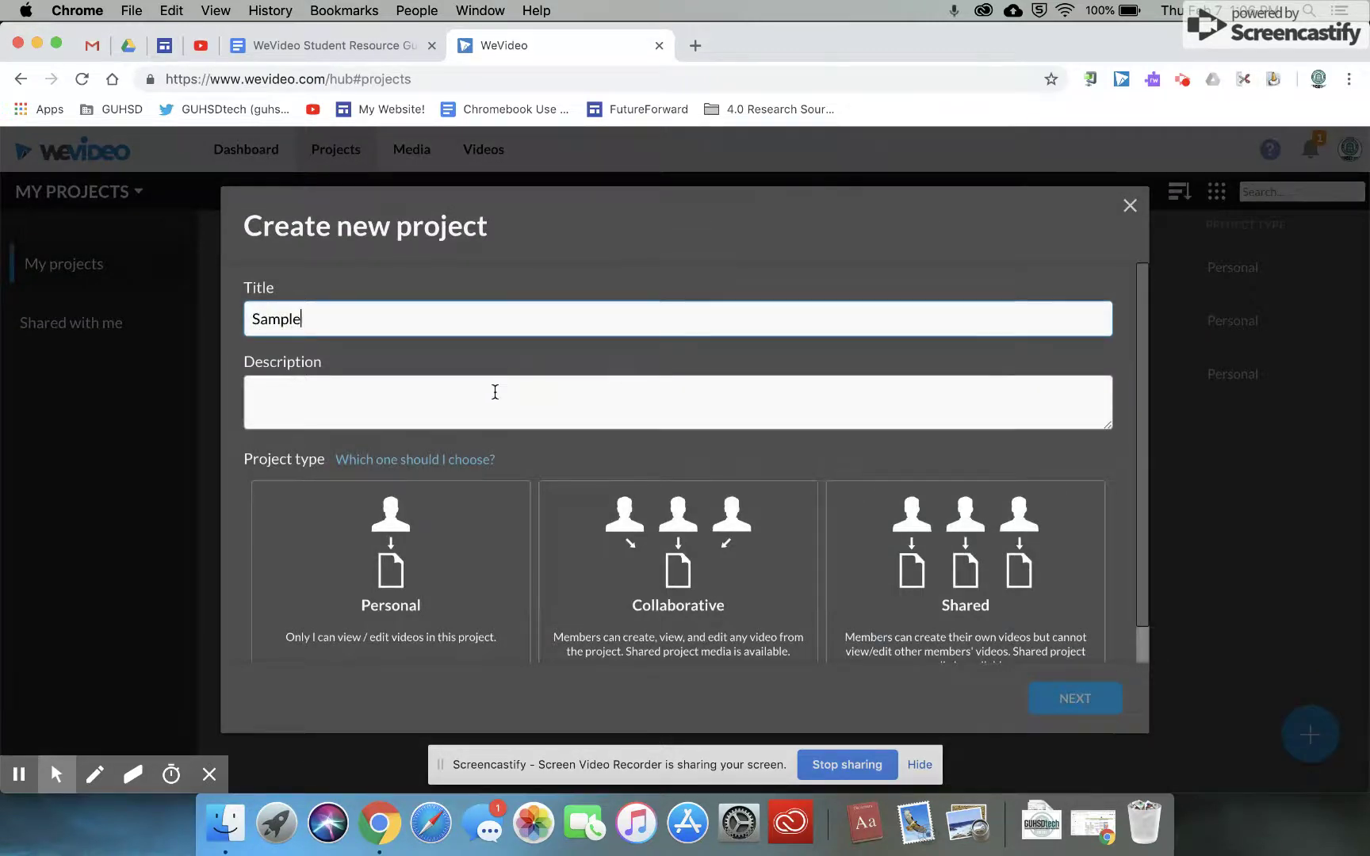
left_click(493, 392)
left_click(661, 535)
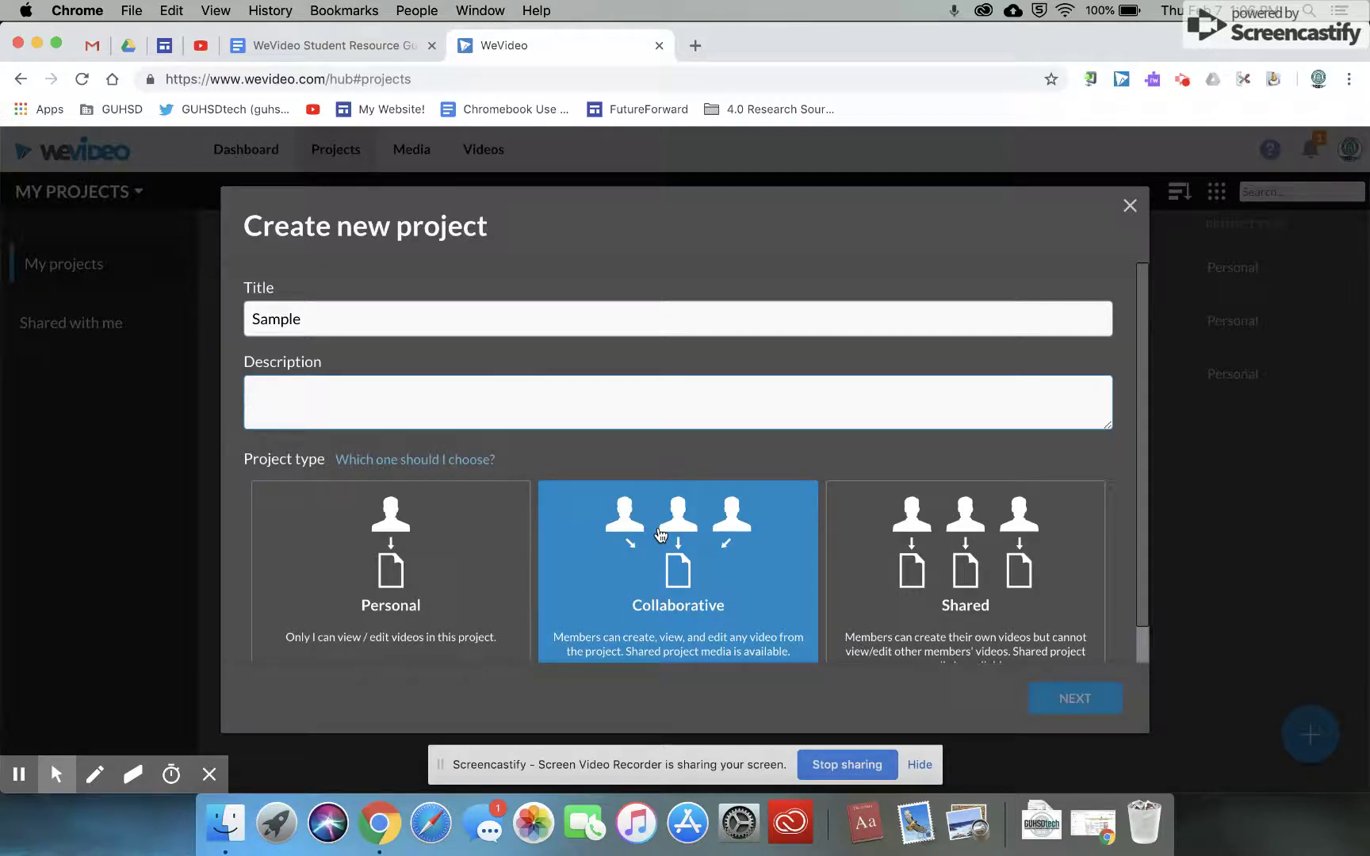
scroll(660, 535, "down", 1)
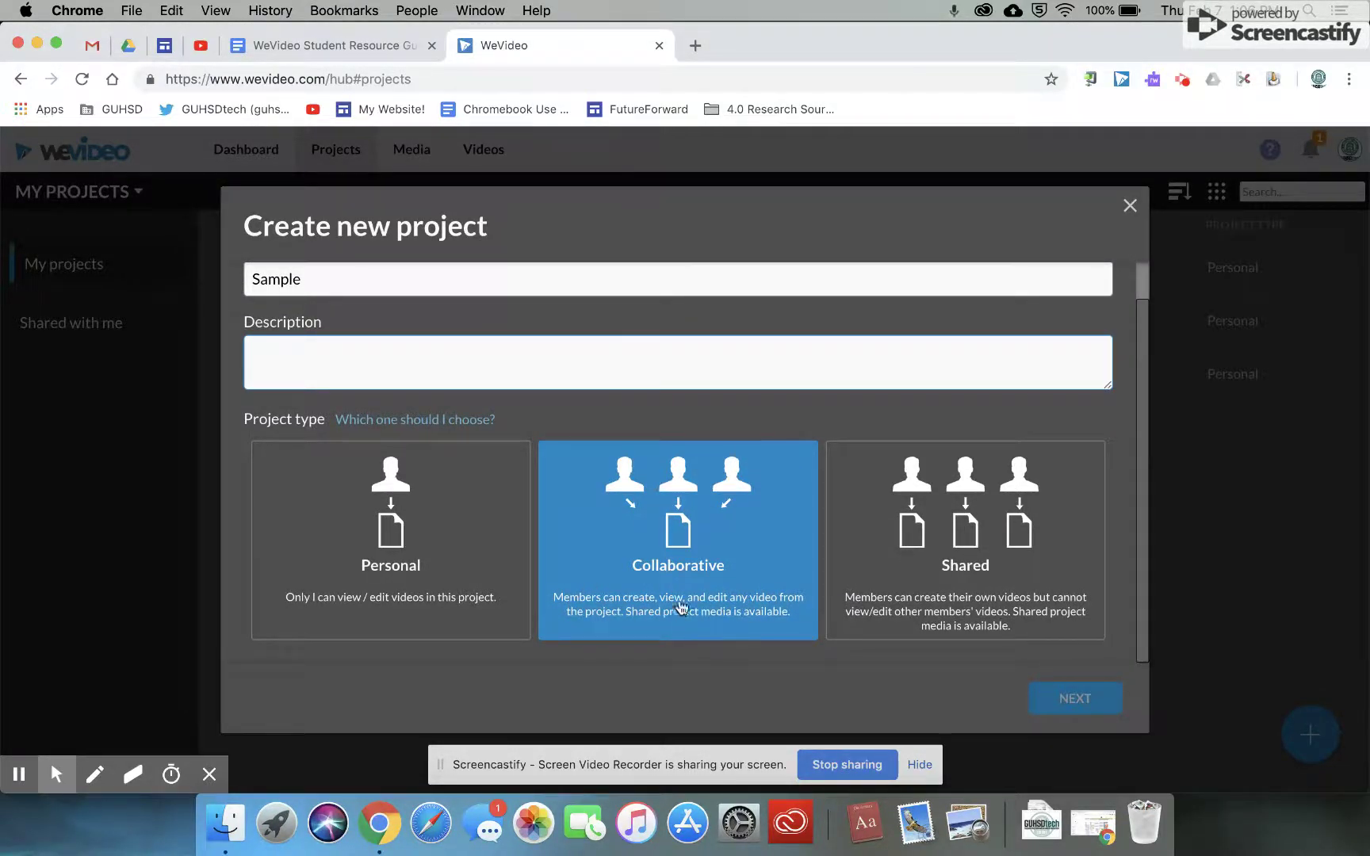
left_click(691, 564)
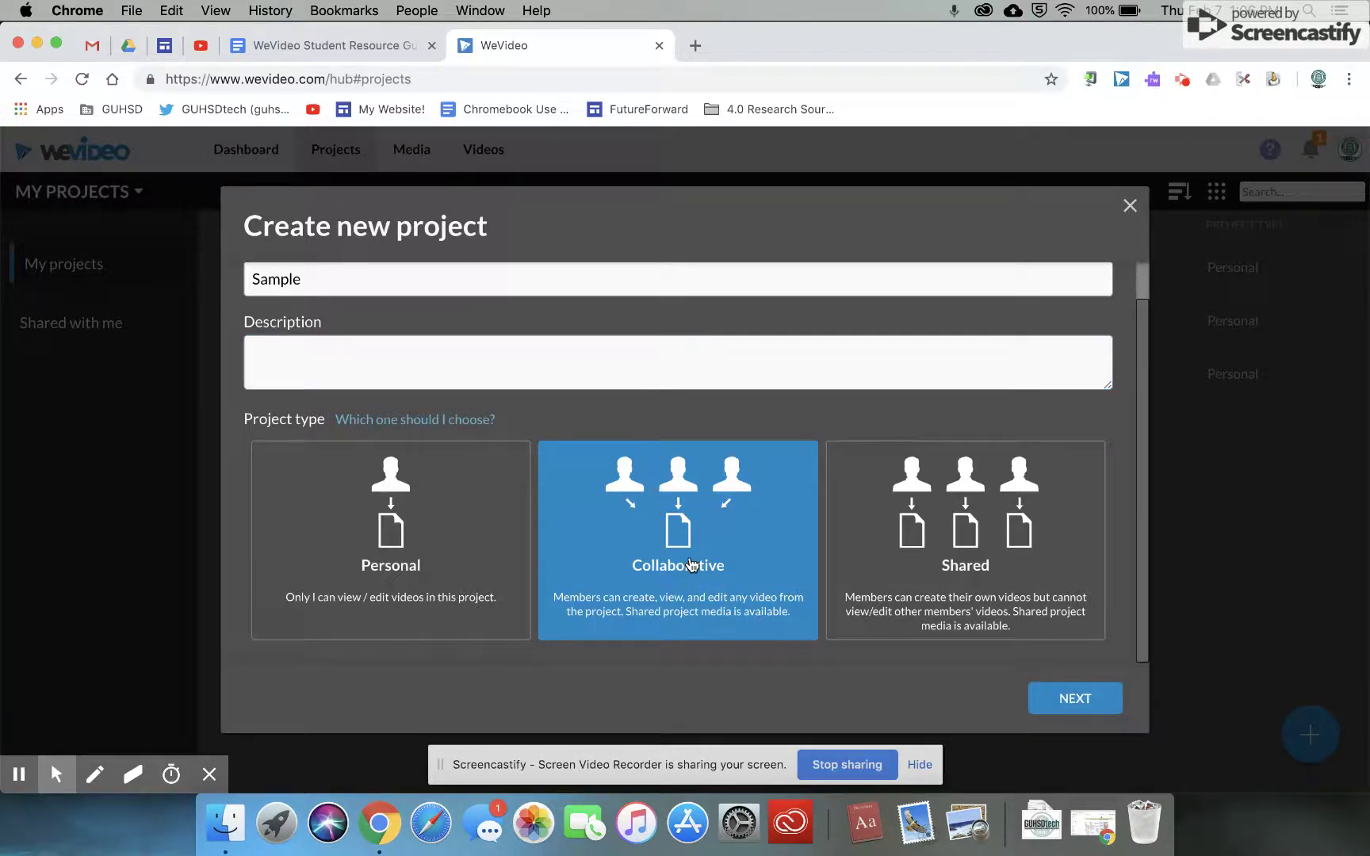
left_click(1062, 700)
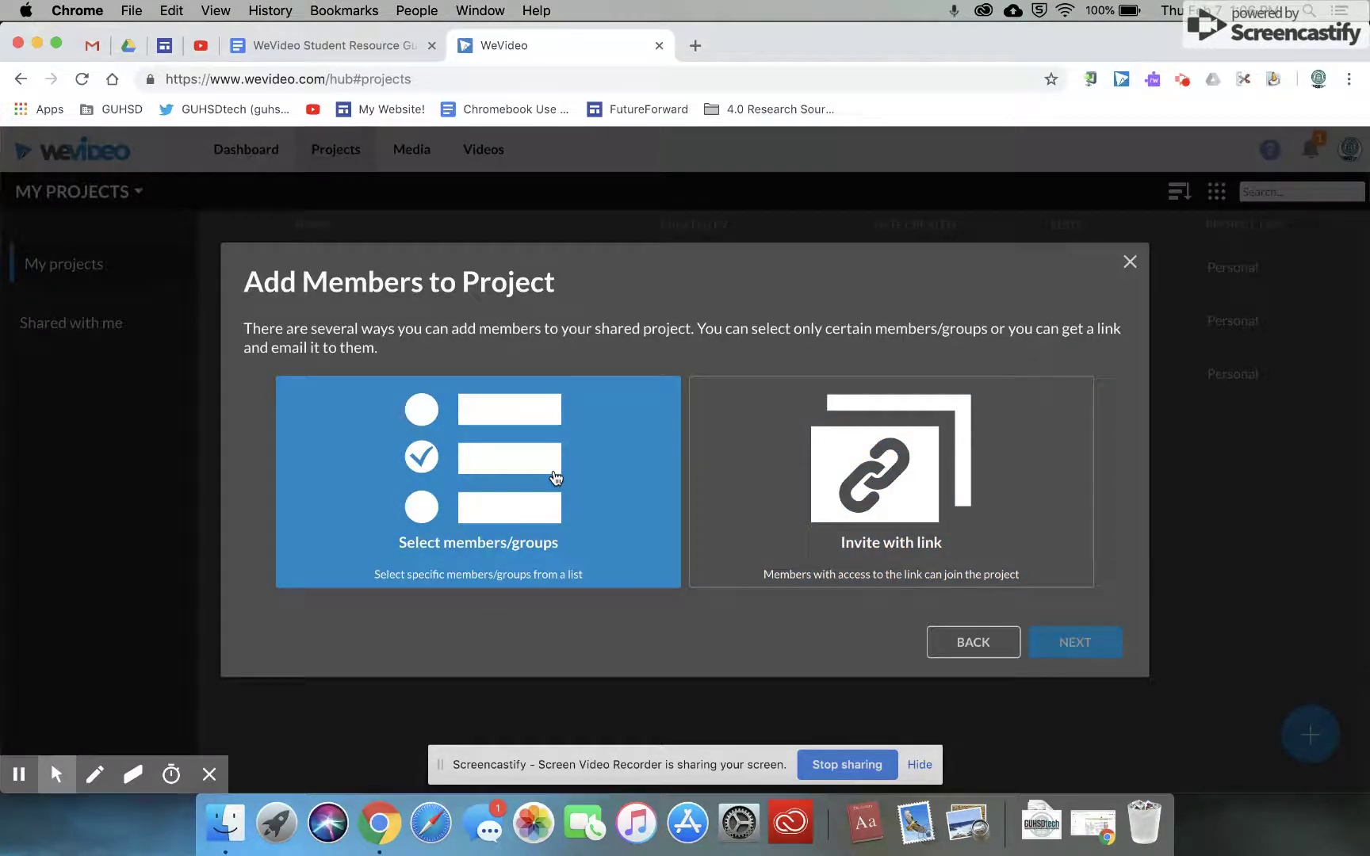
left_click(555, 475)
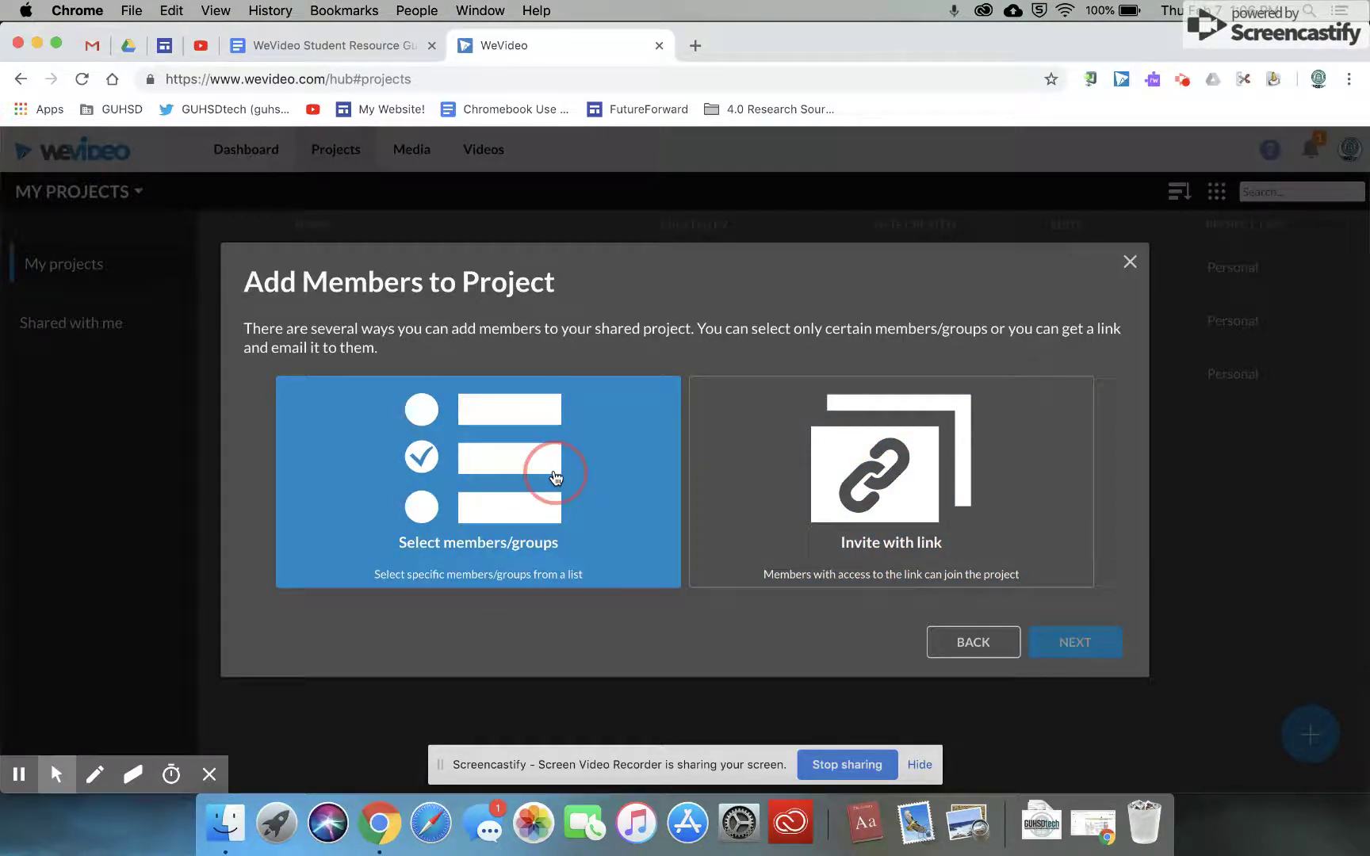
Find a student by their ID and add them as a project member
left_click(1073, 644)
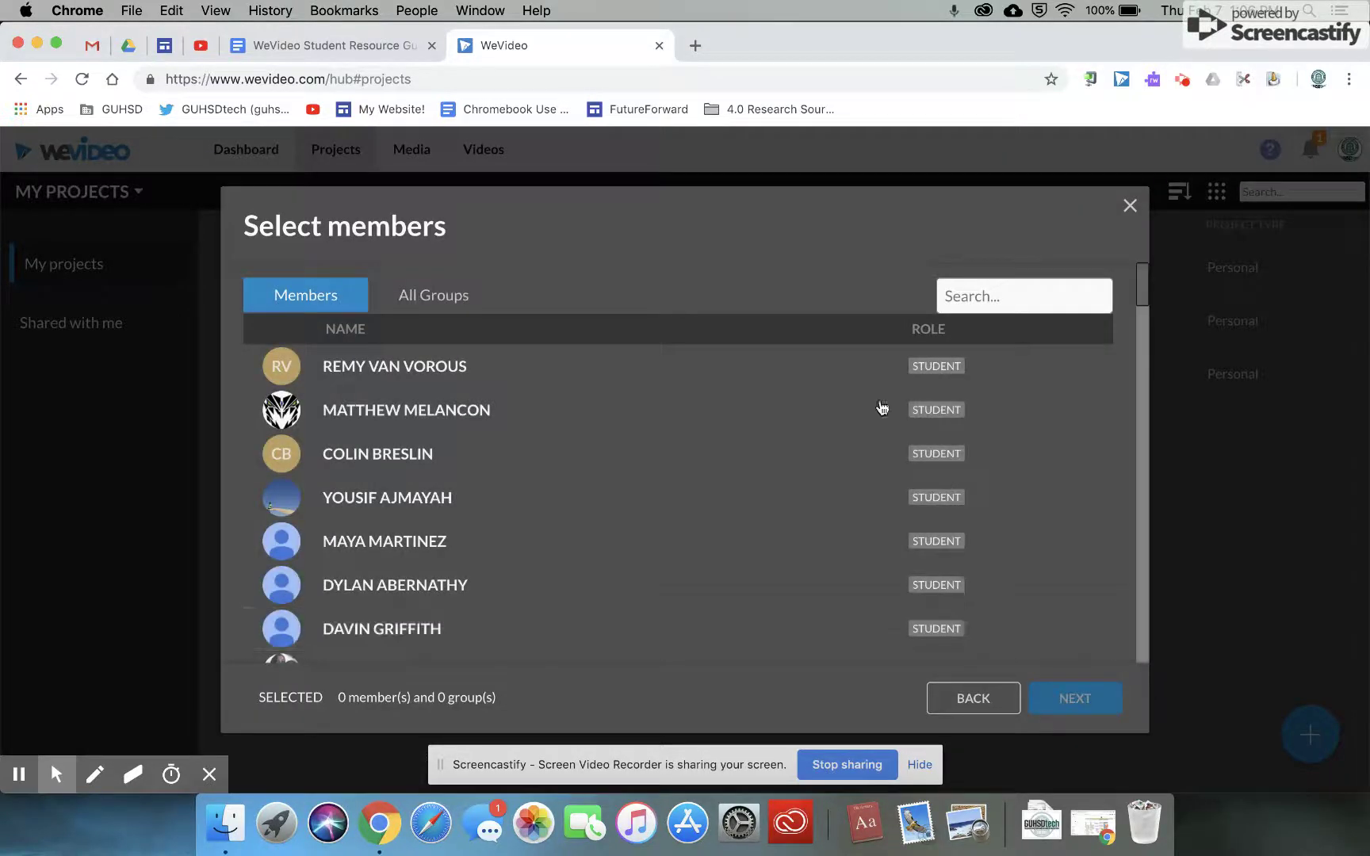
left_click(956, 288)
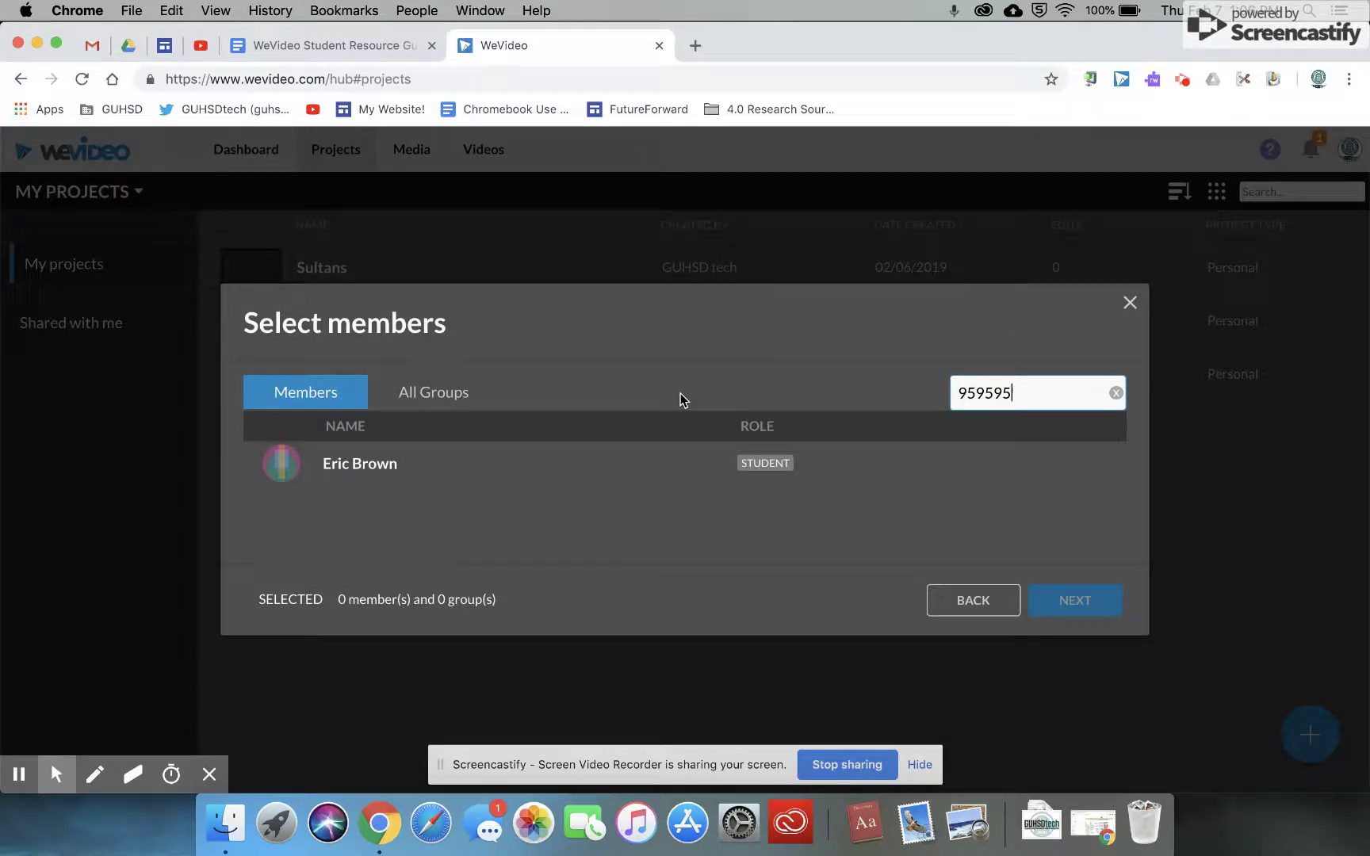
left_click(404, 472)
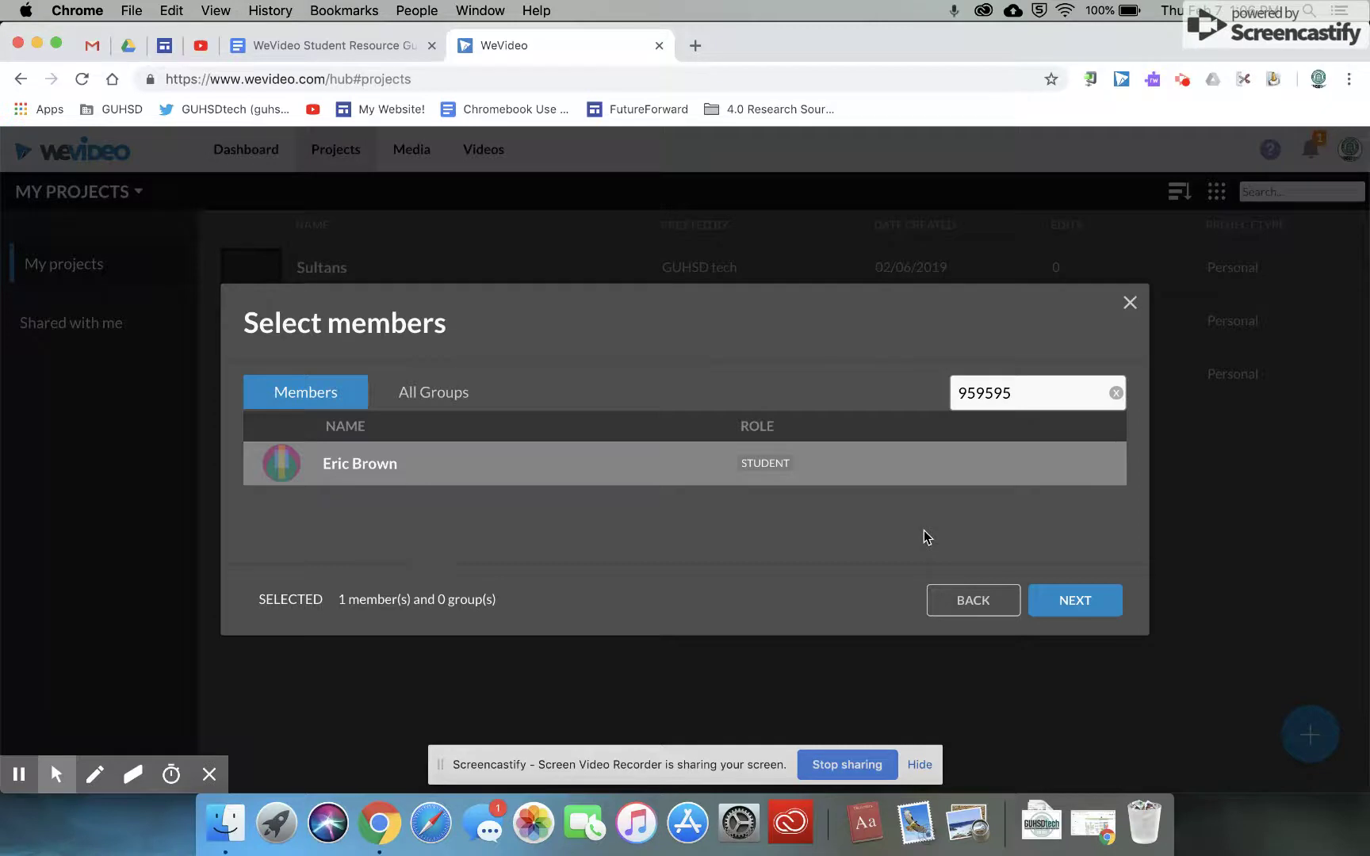
left_click(1063, 601)
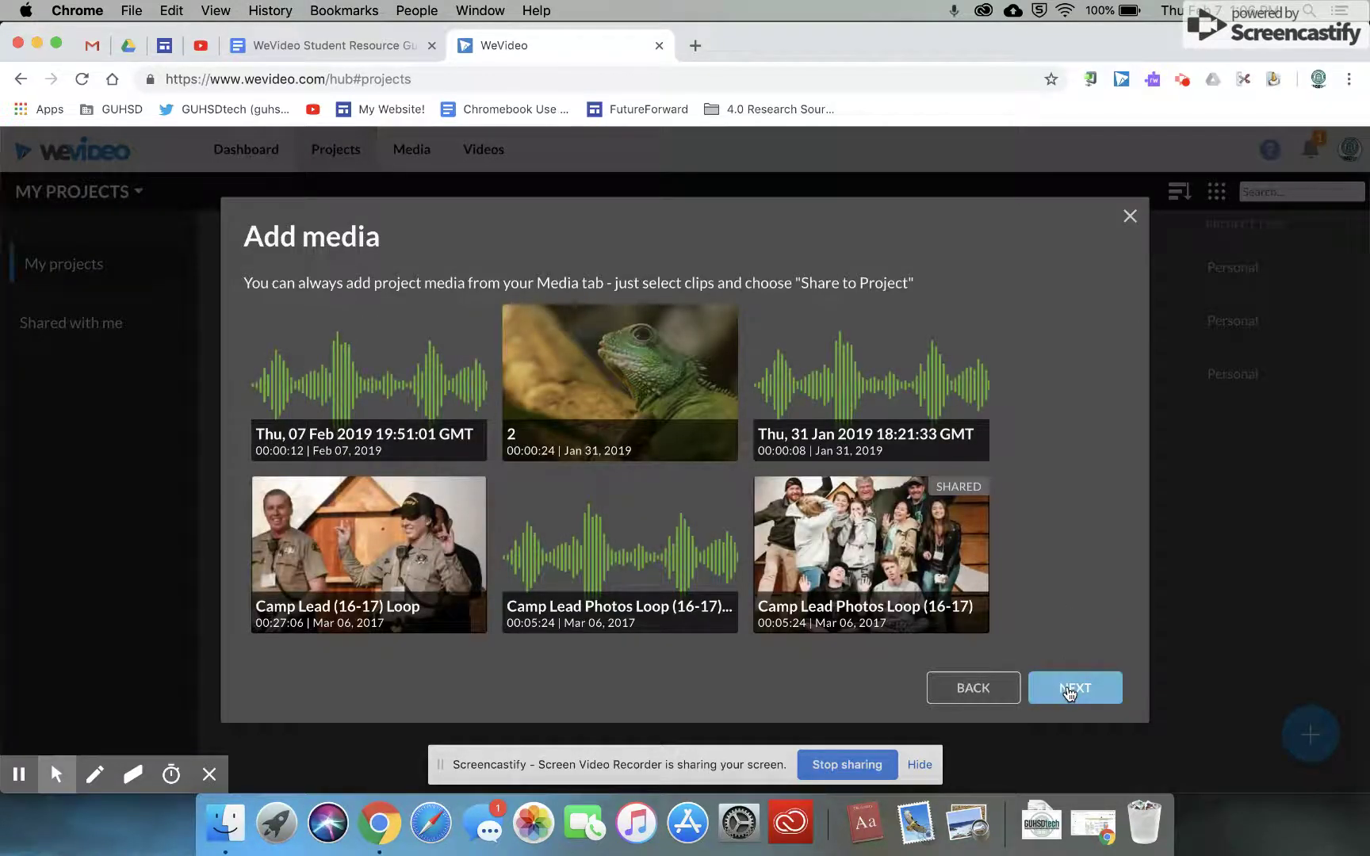
Skip adding media, finish creating Sample, and view its Members page
left_click(1068, 692)
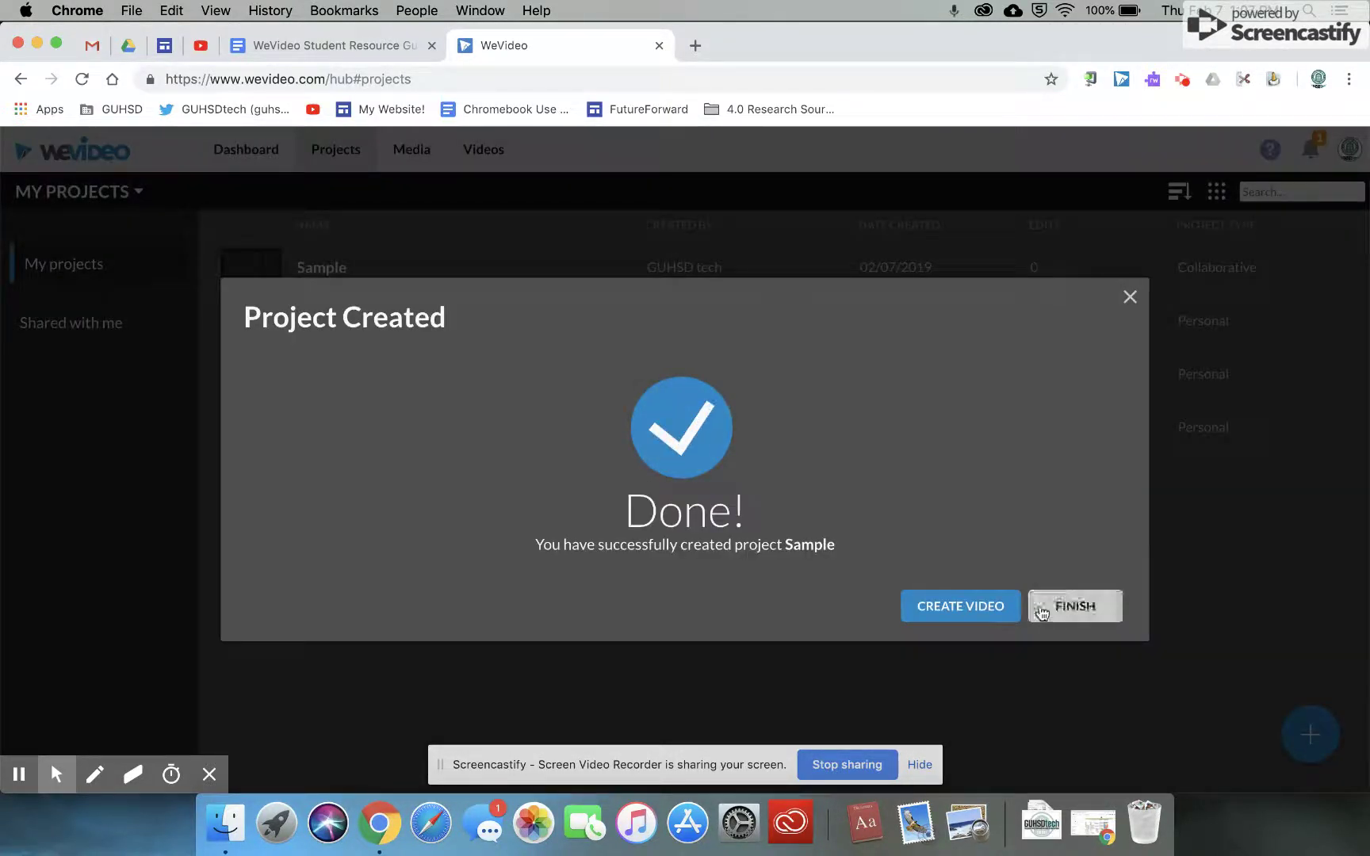
left_click(1049, 608)
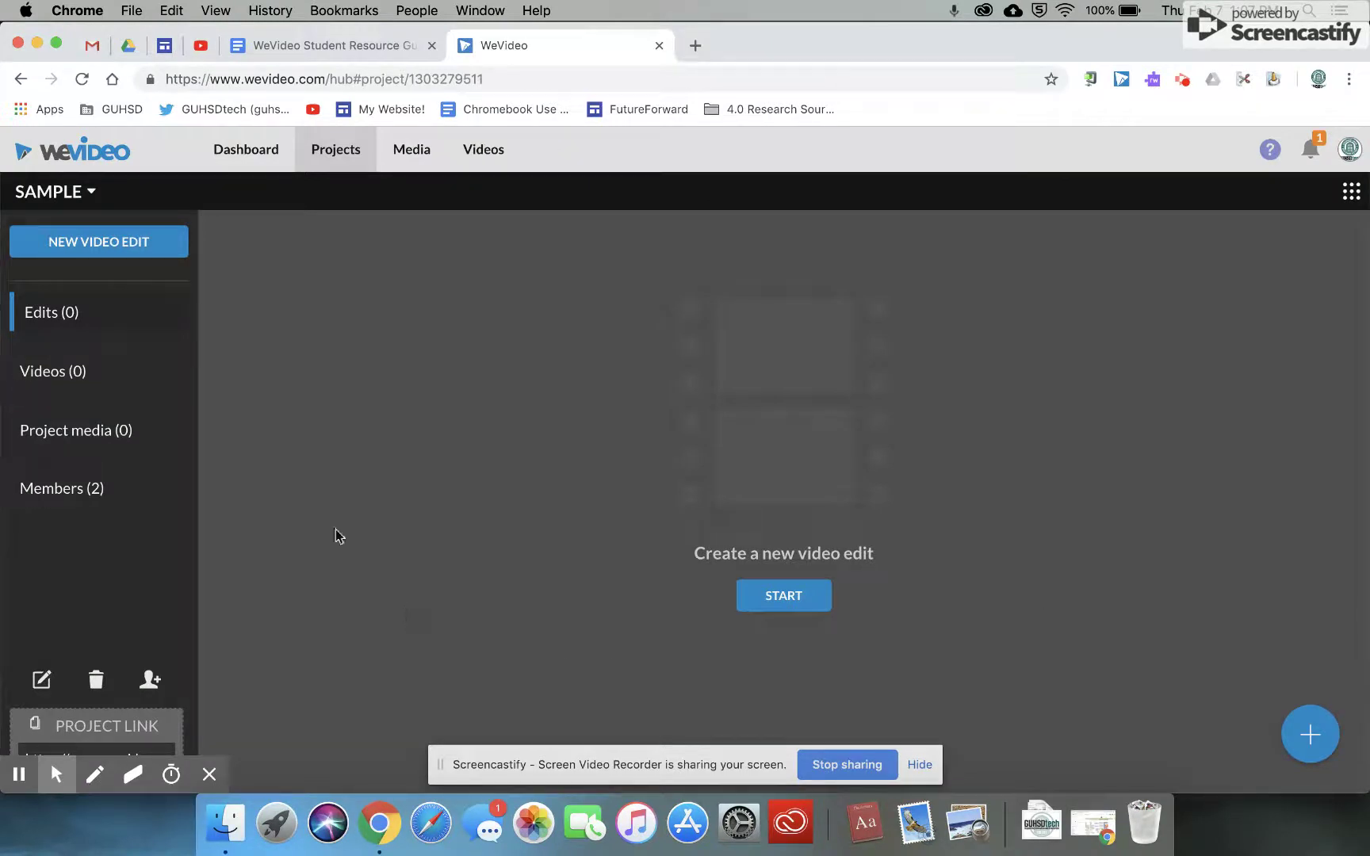
left_click(93, 489)
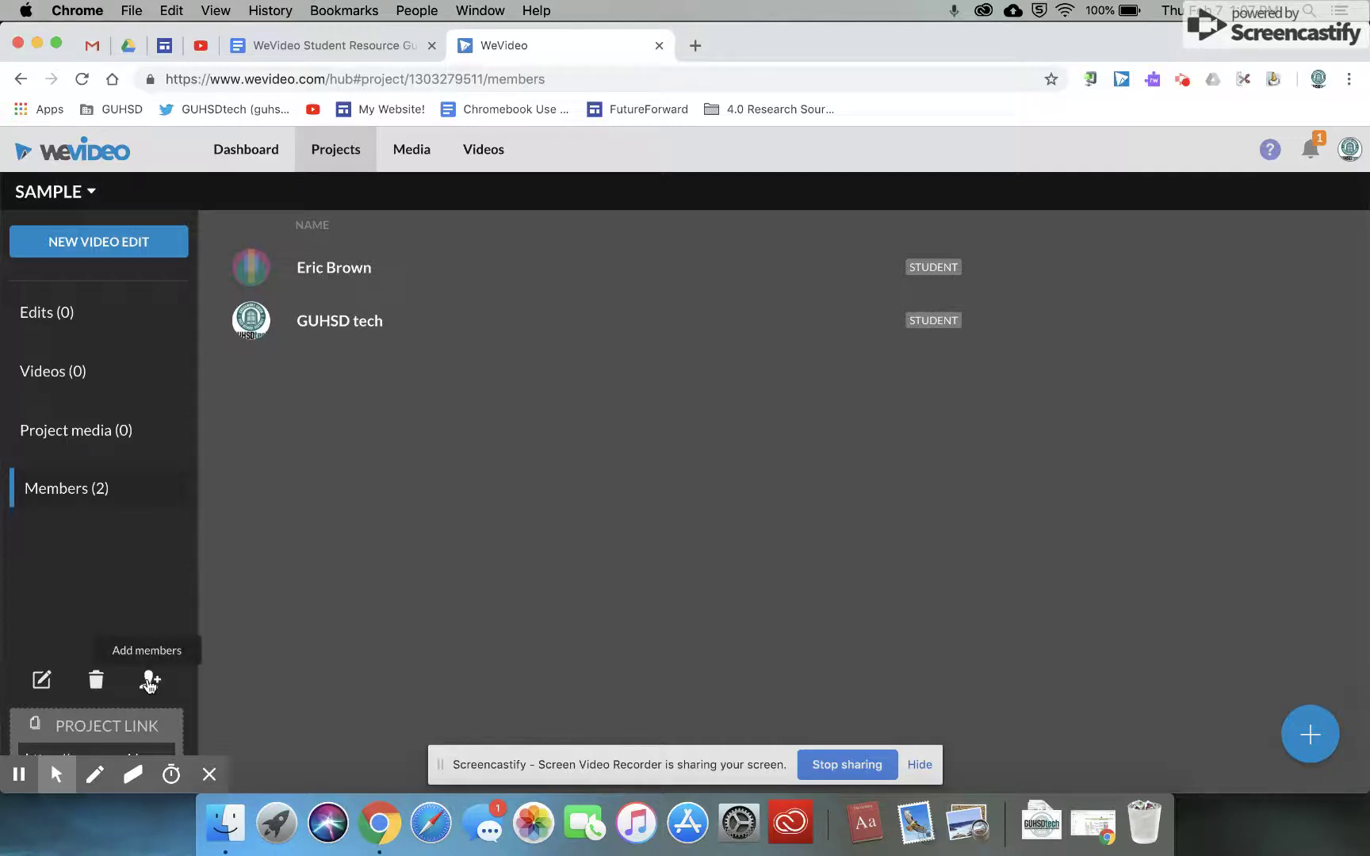
Open the Add Members dialog from the Sample project's sidebar
left_click(149, 683)
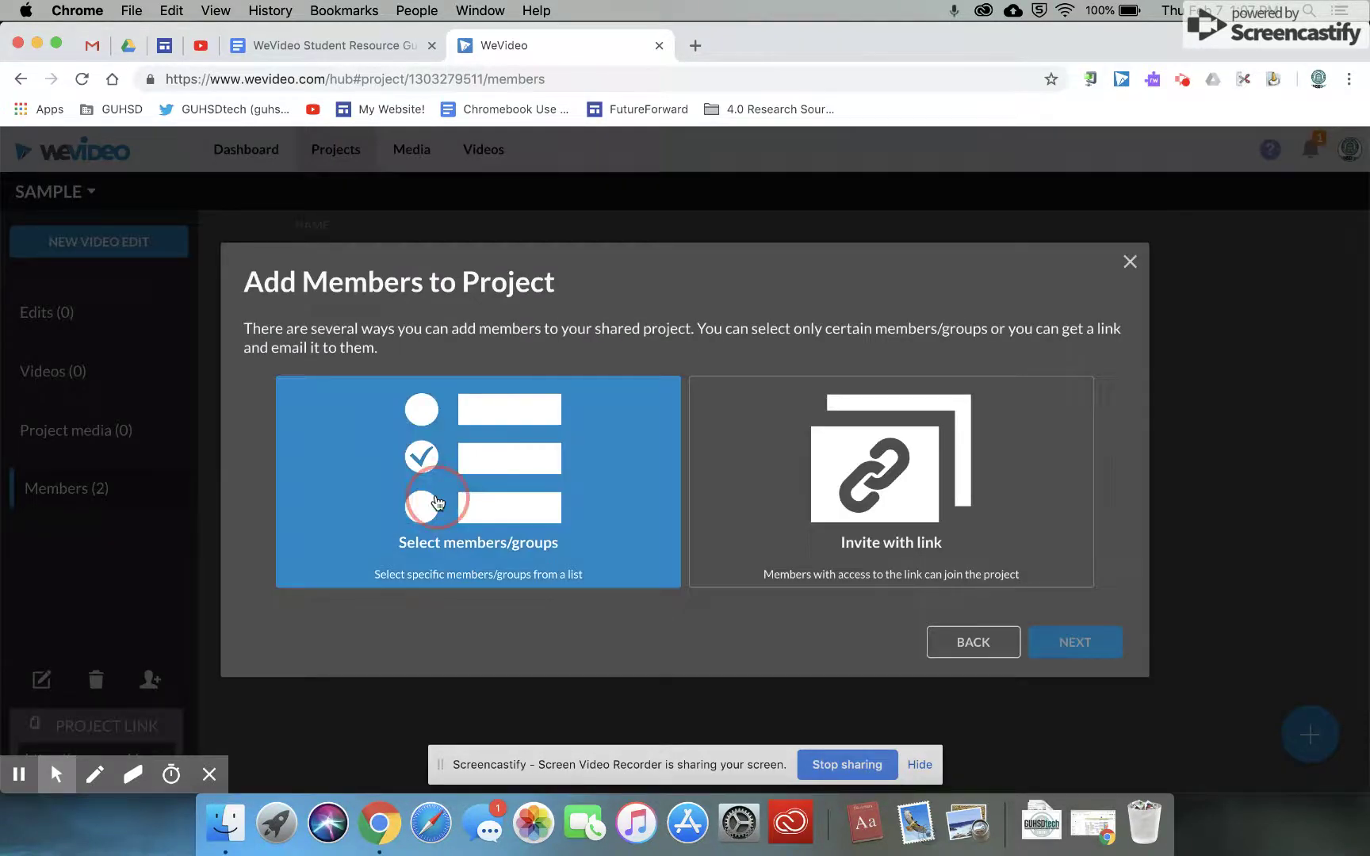
Search the member list by the second student's ID, then select and add them
left_click(1071, 644)
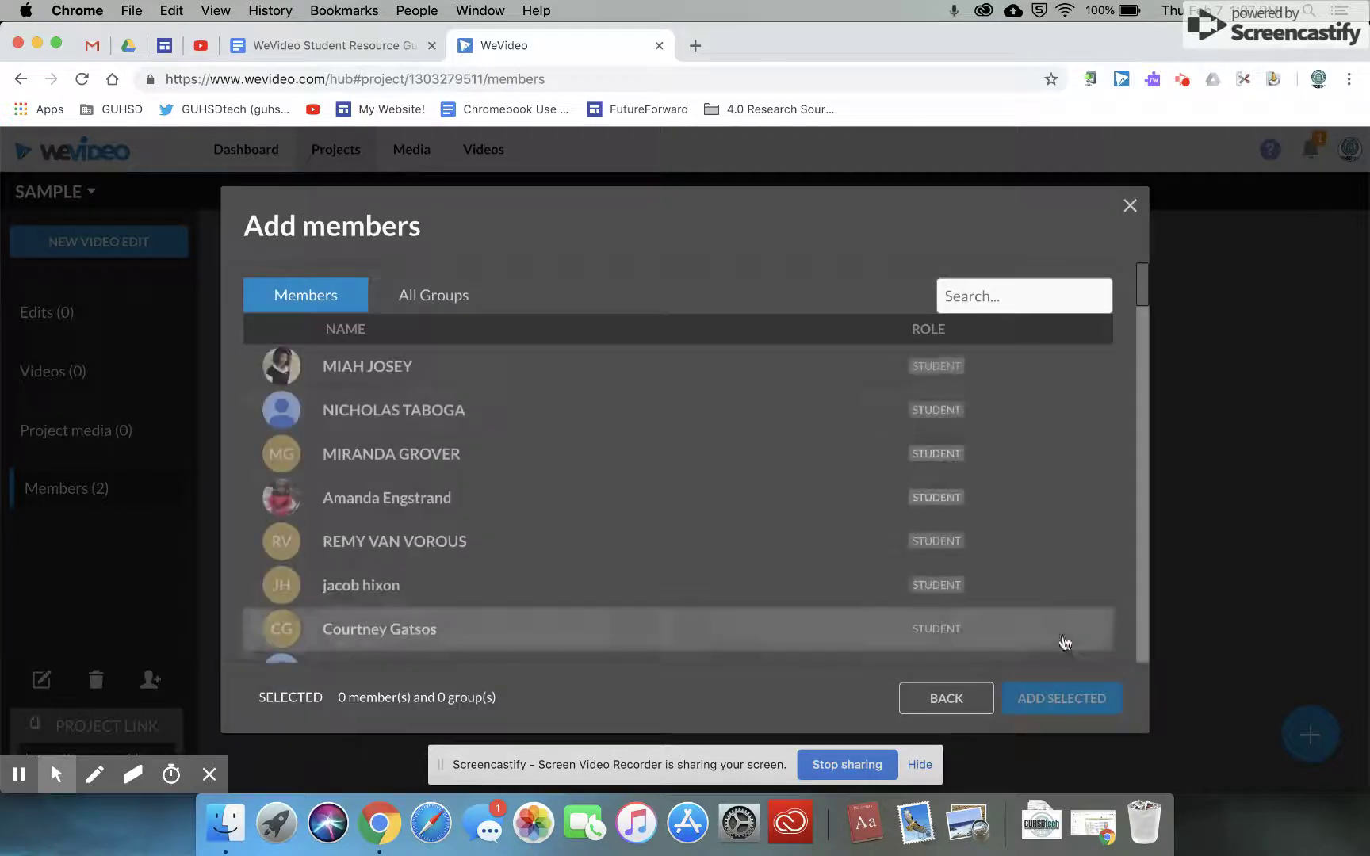
left_click(981, 298)
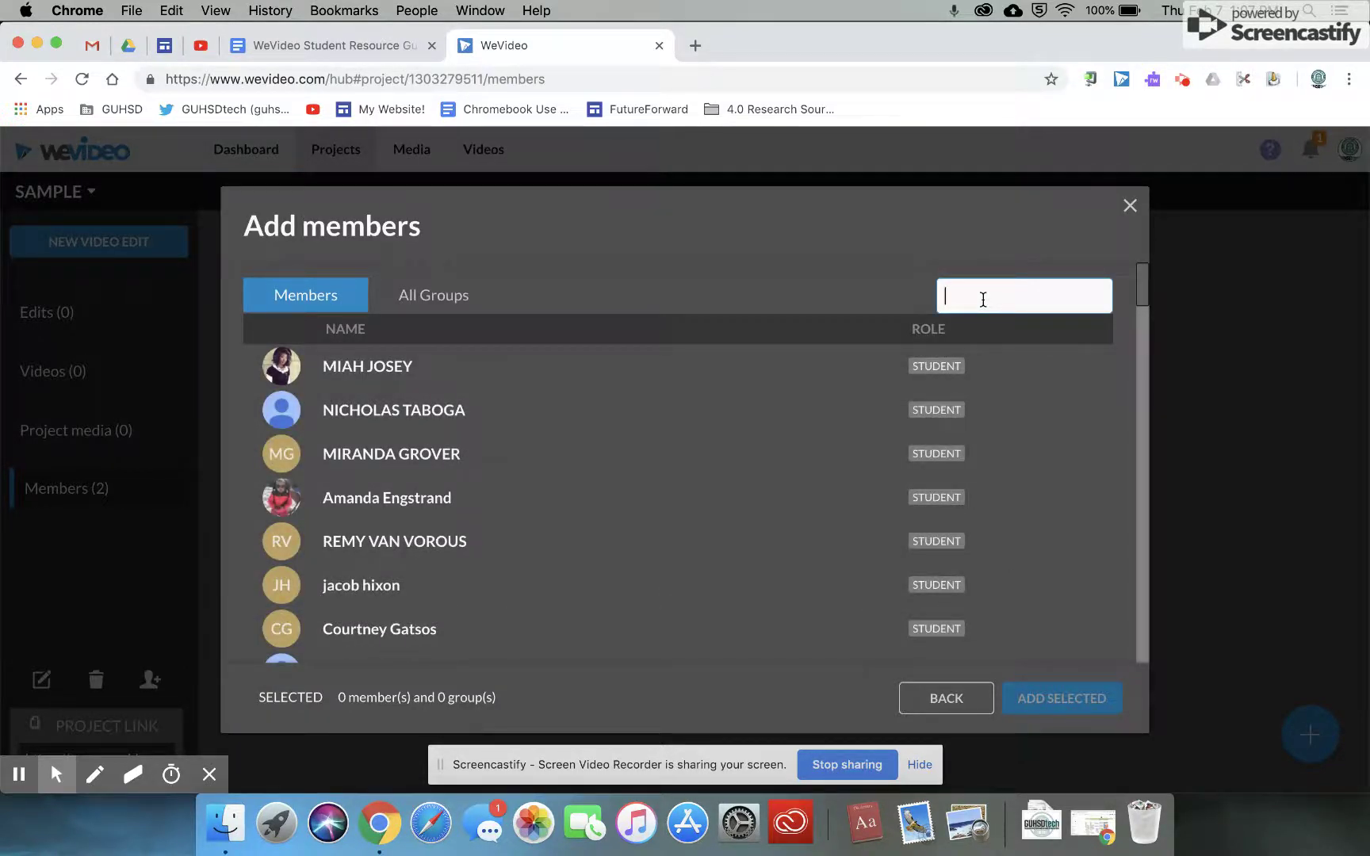
type("949494")
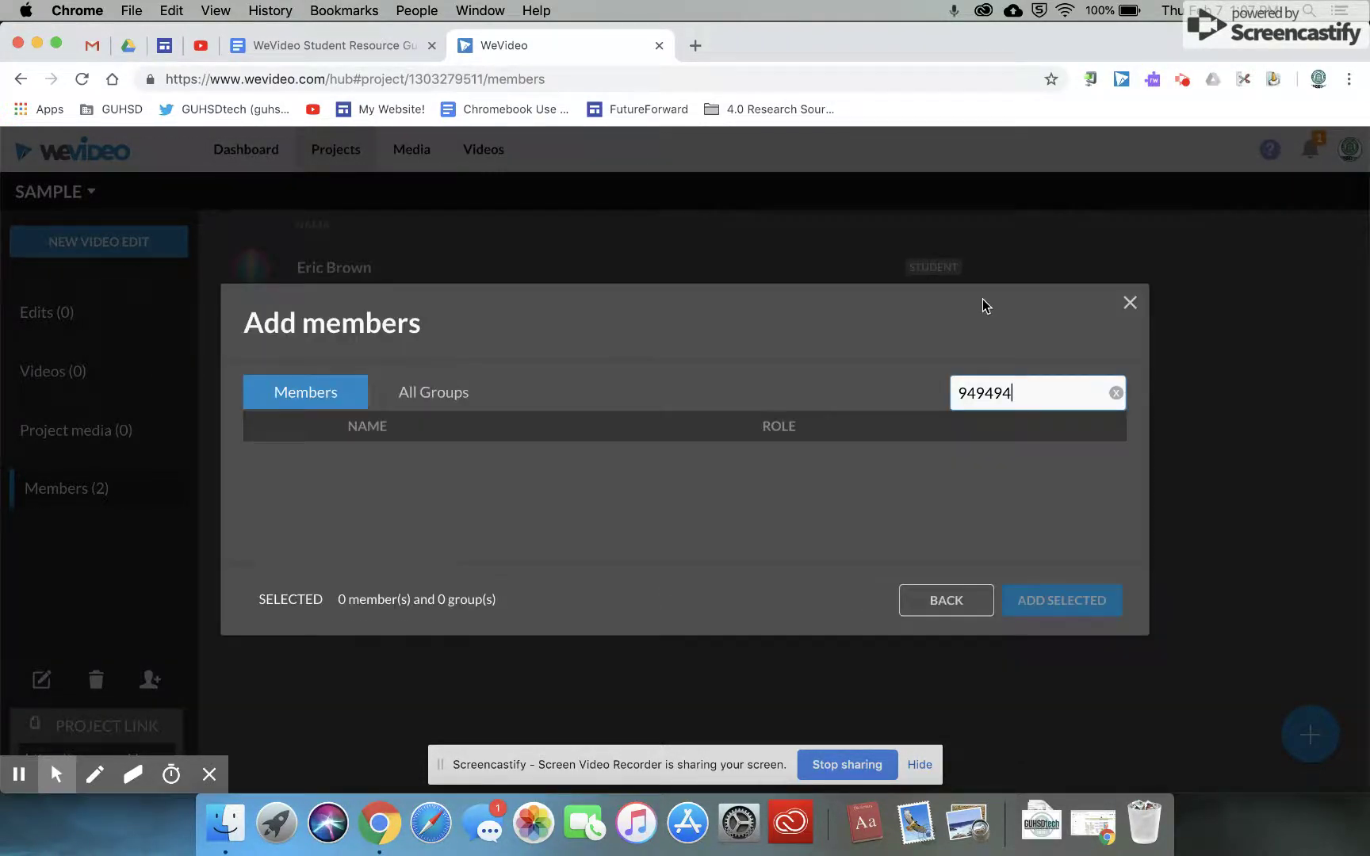
double_click(991, 396)
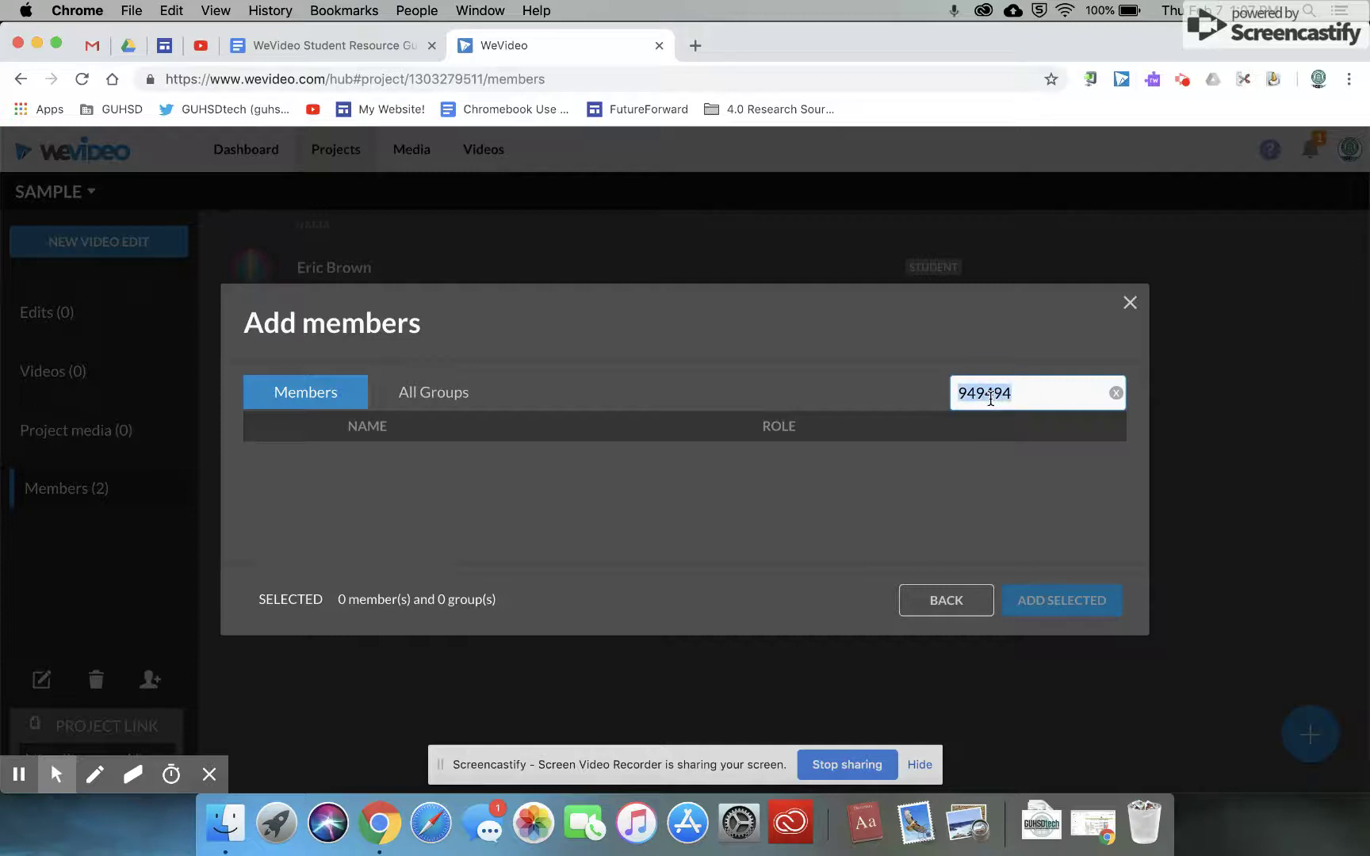
type("969696")
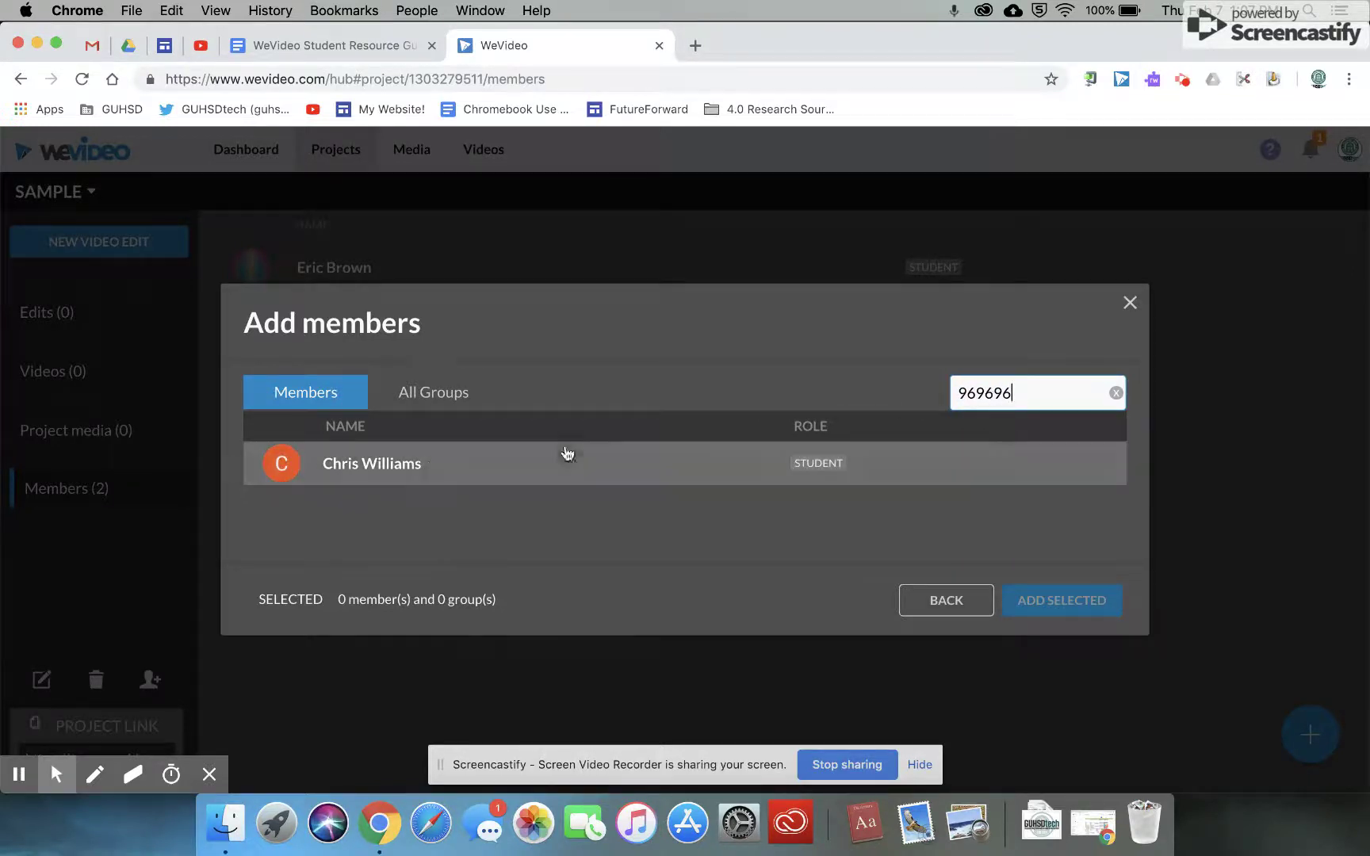
left_click(420, 466)
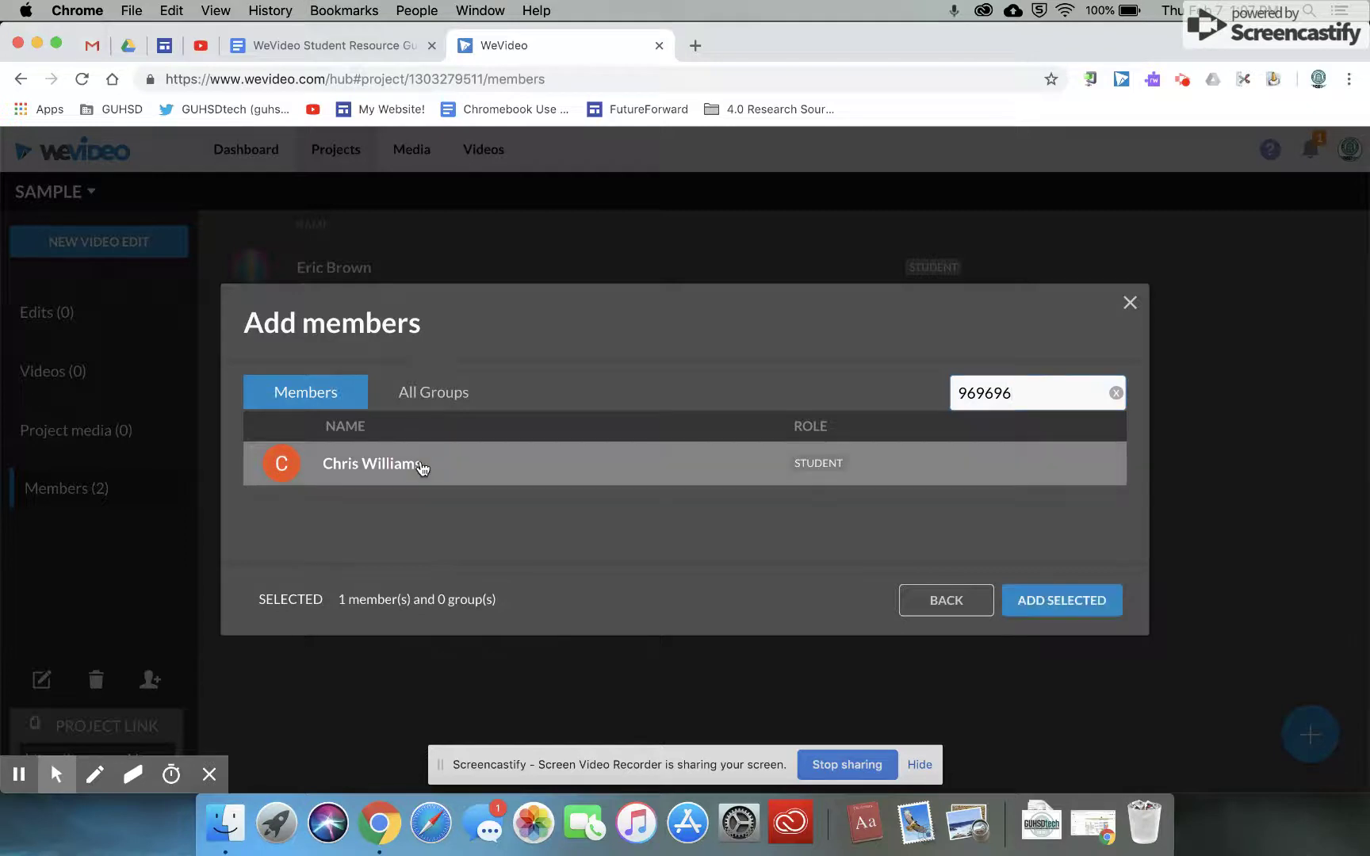
left_click(1045, 600)
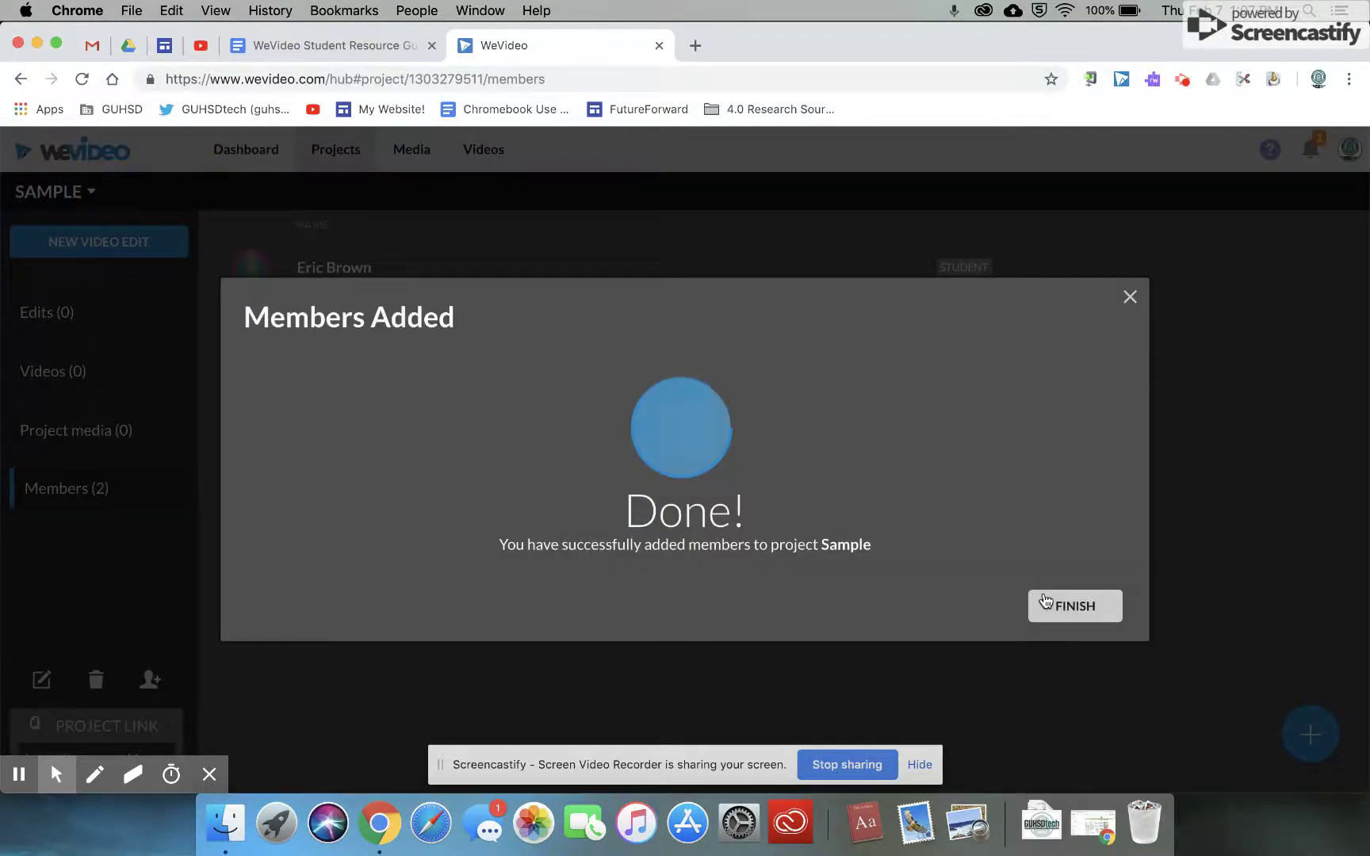
left_click(1045, 600)
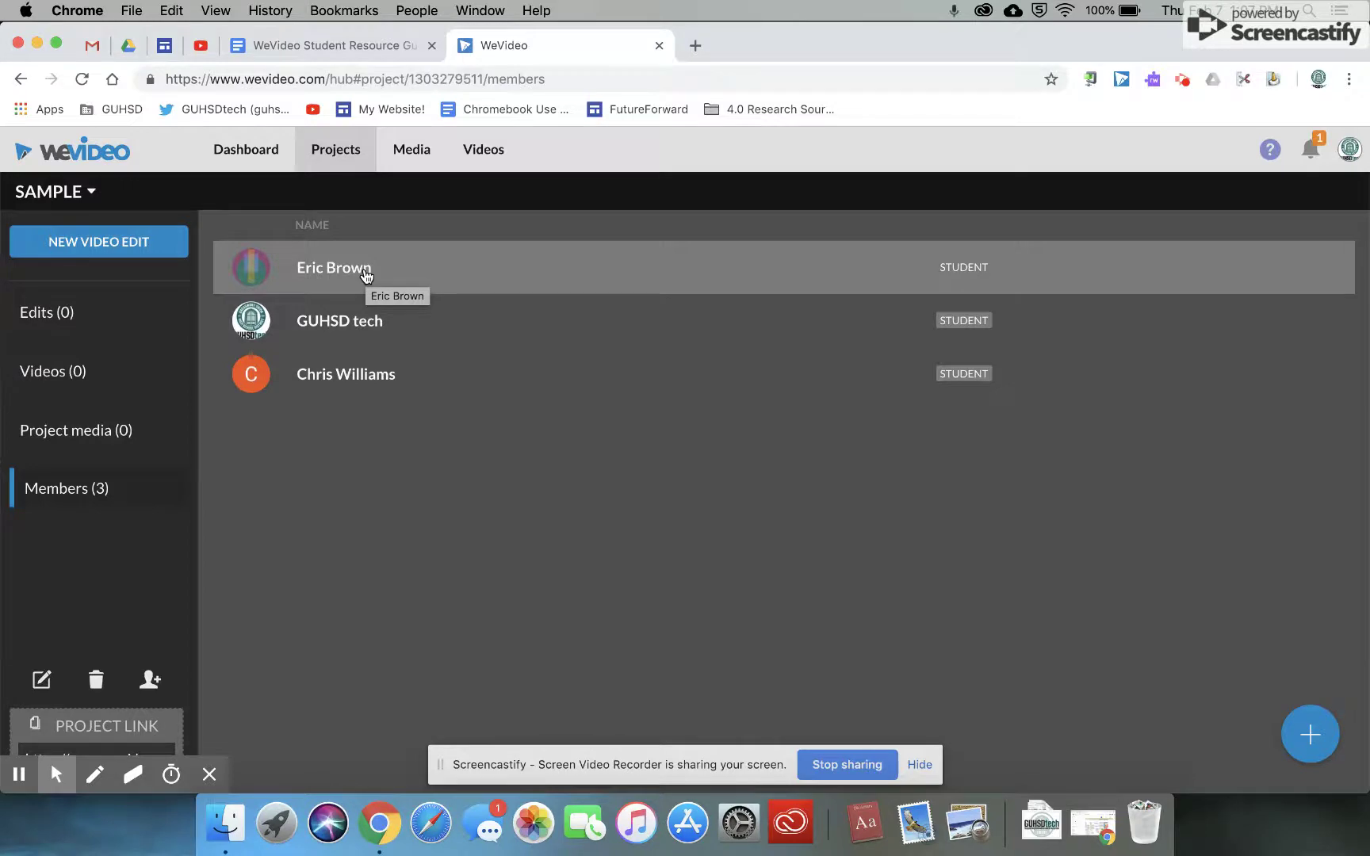
Switch to the browser window showing the student's WeVideo dashboard
key("ctrl+Up")
left_click(434, 325)
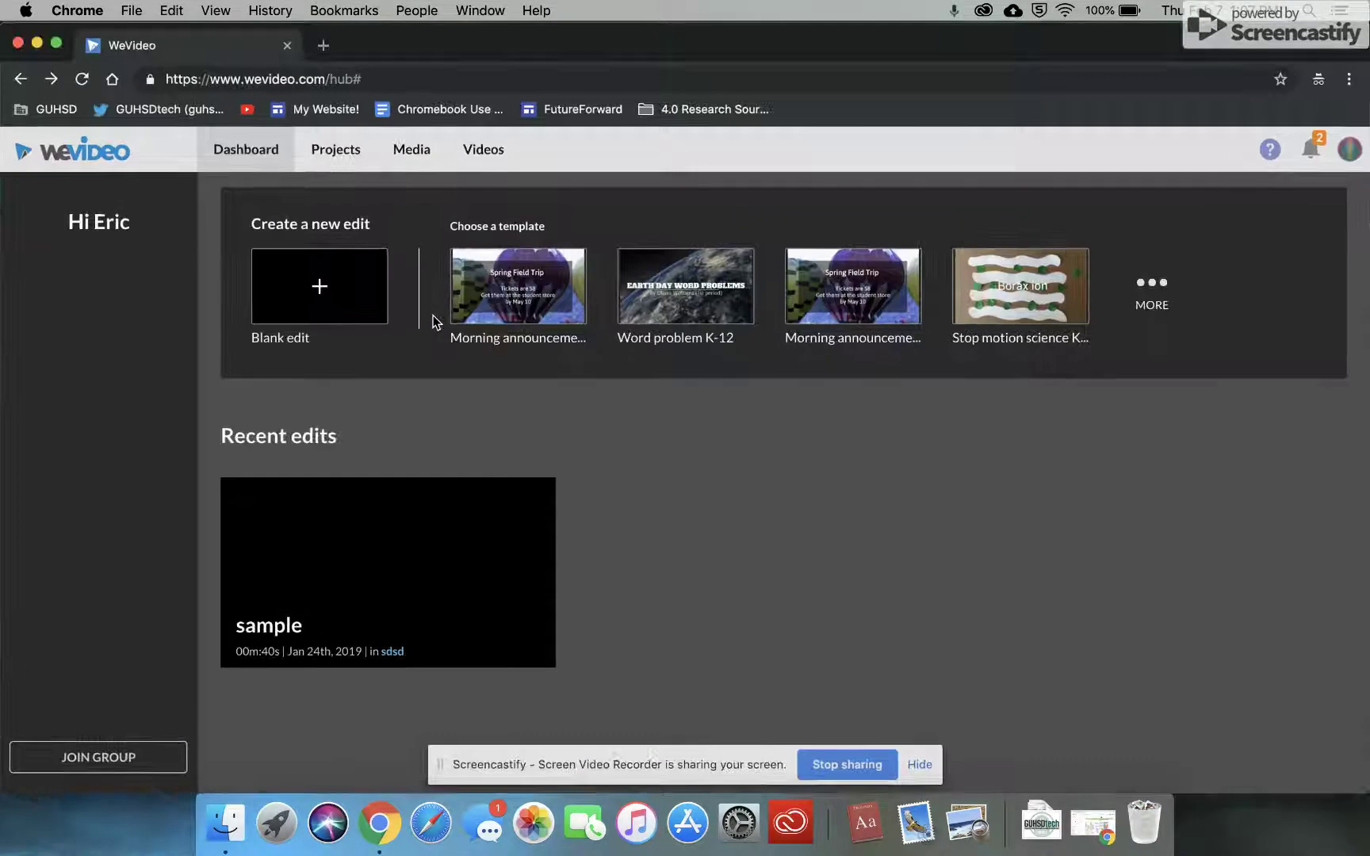
Search the student's Shared with me projects for 'sample' and open Sample
left_click(1349, 150)
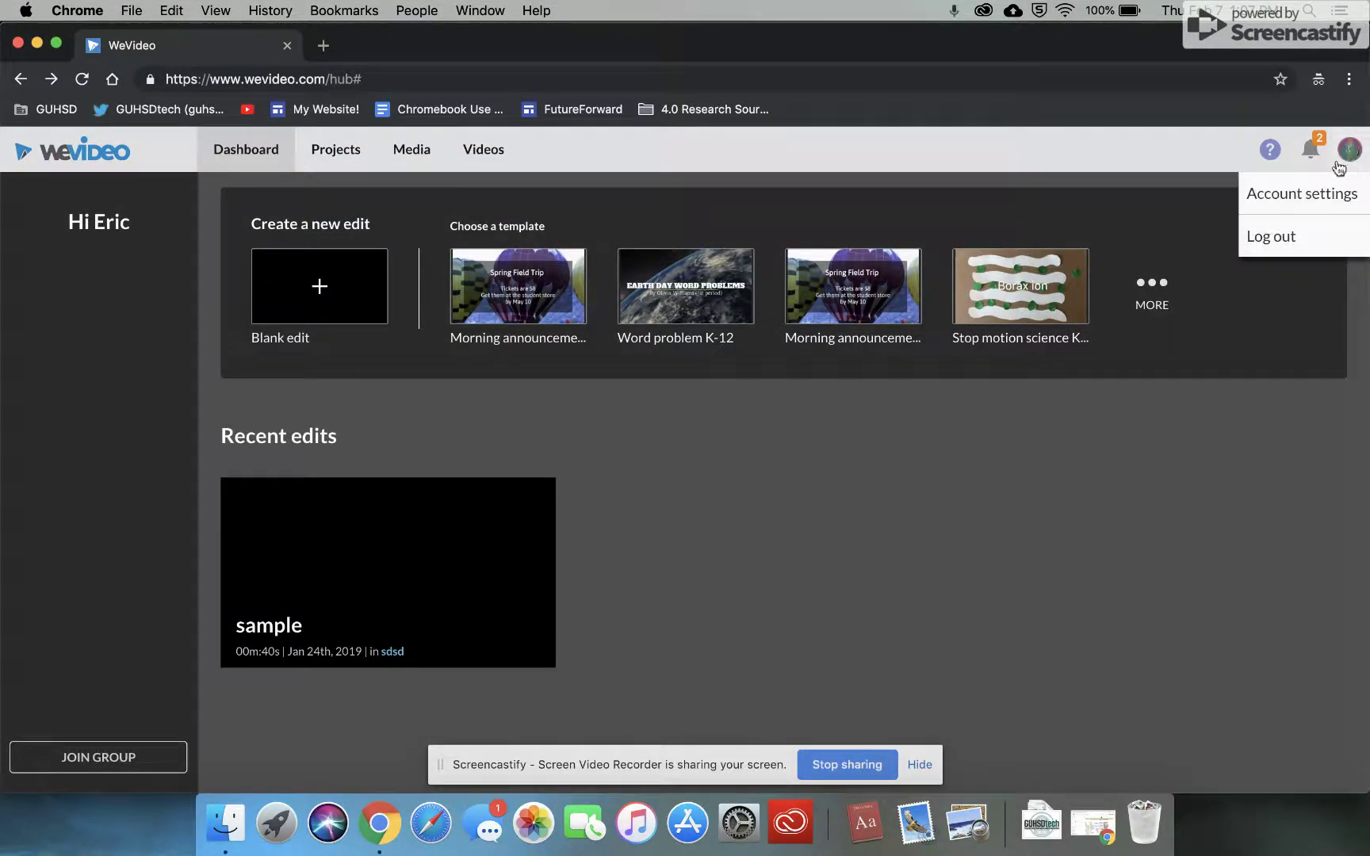
left_click(609, 428)
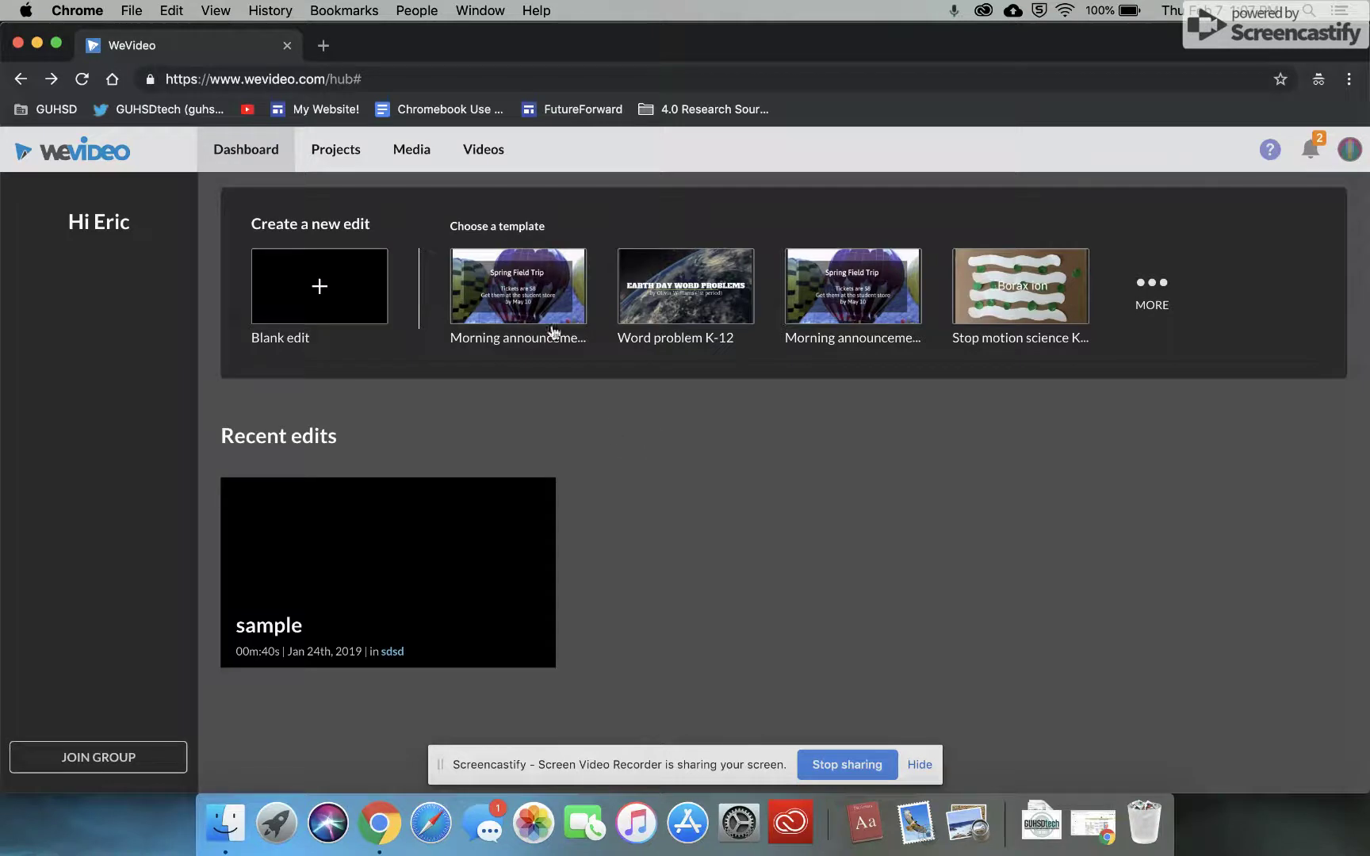
left_click(338, 155)
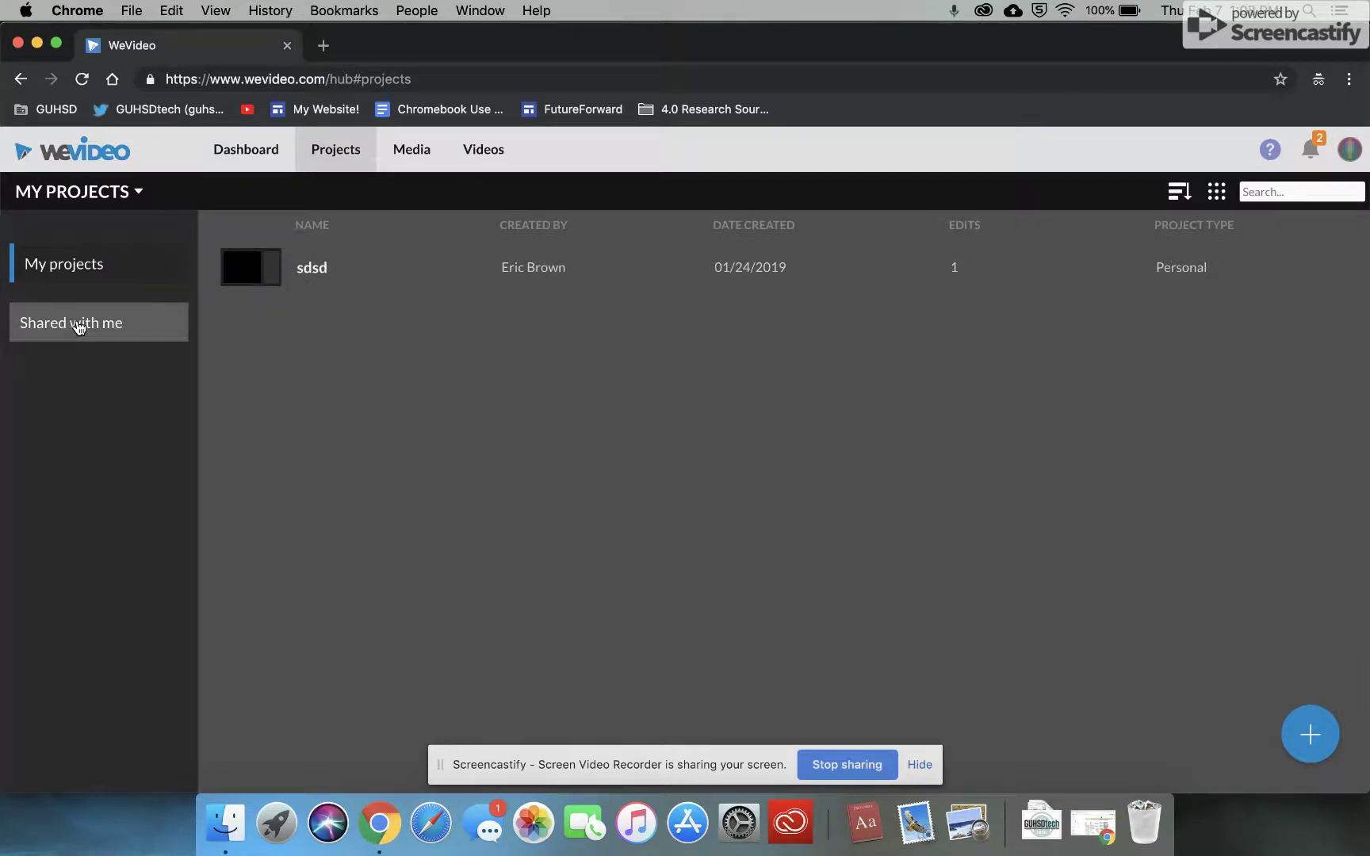
left_click(79, 325)
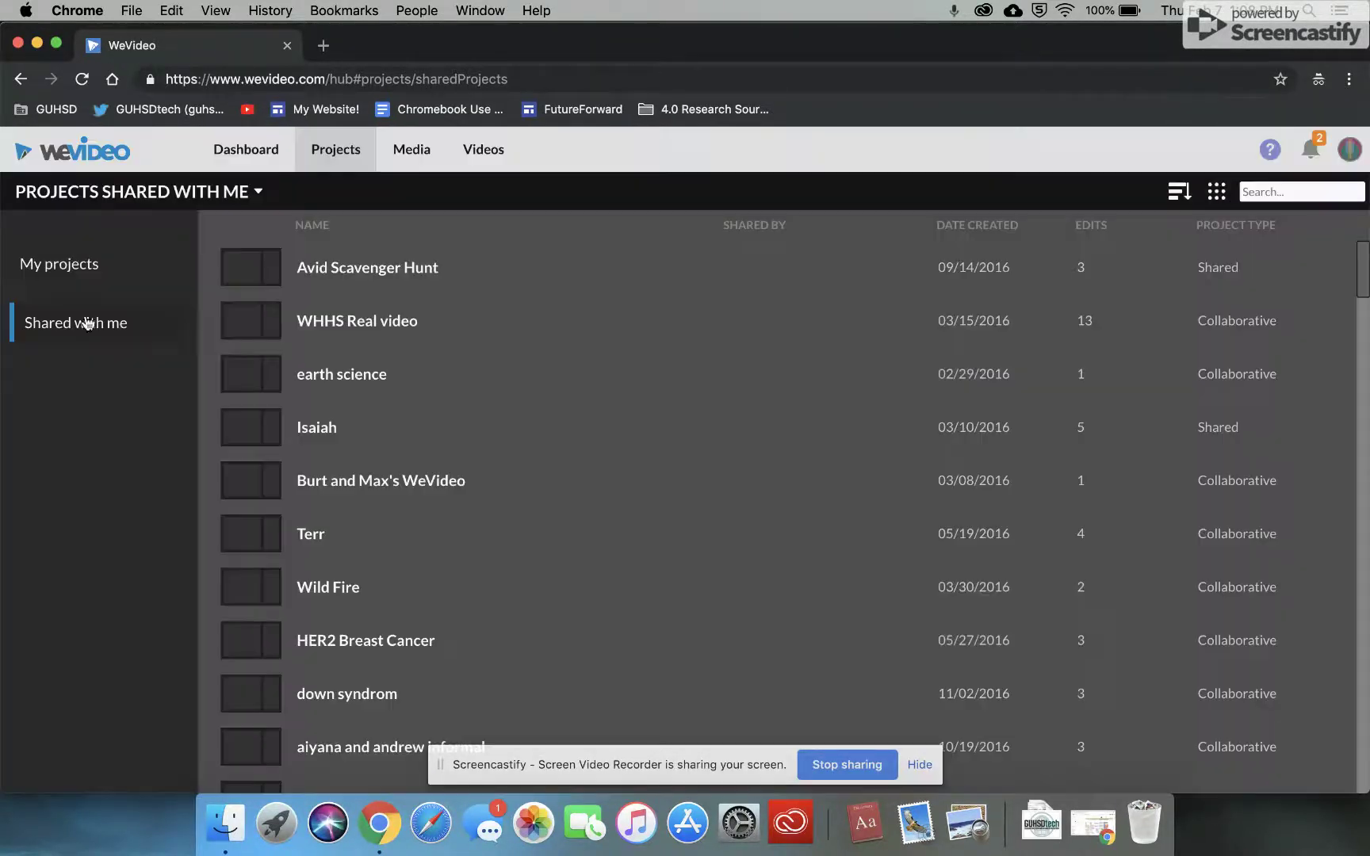
left_click(1265, 191)
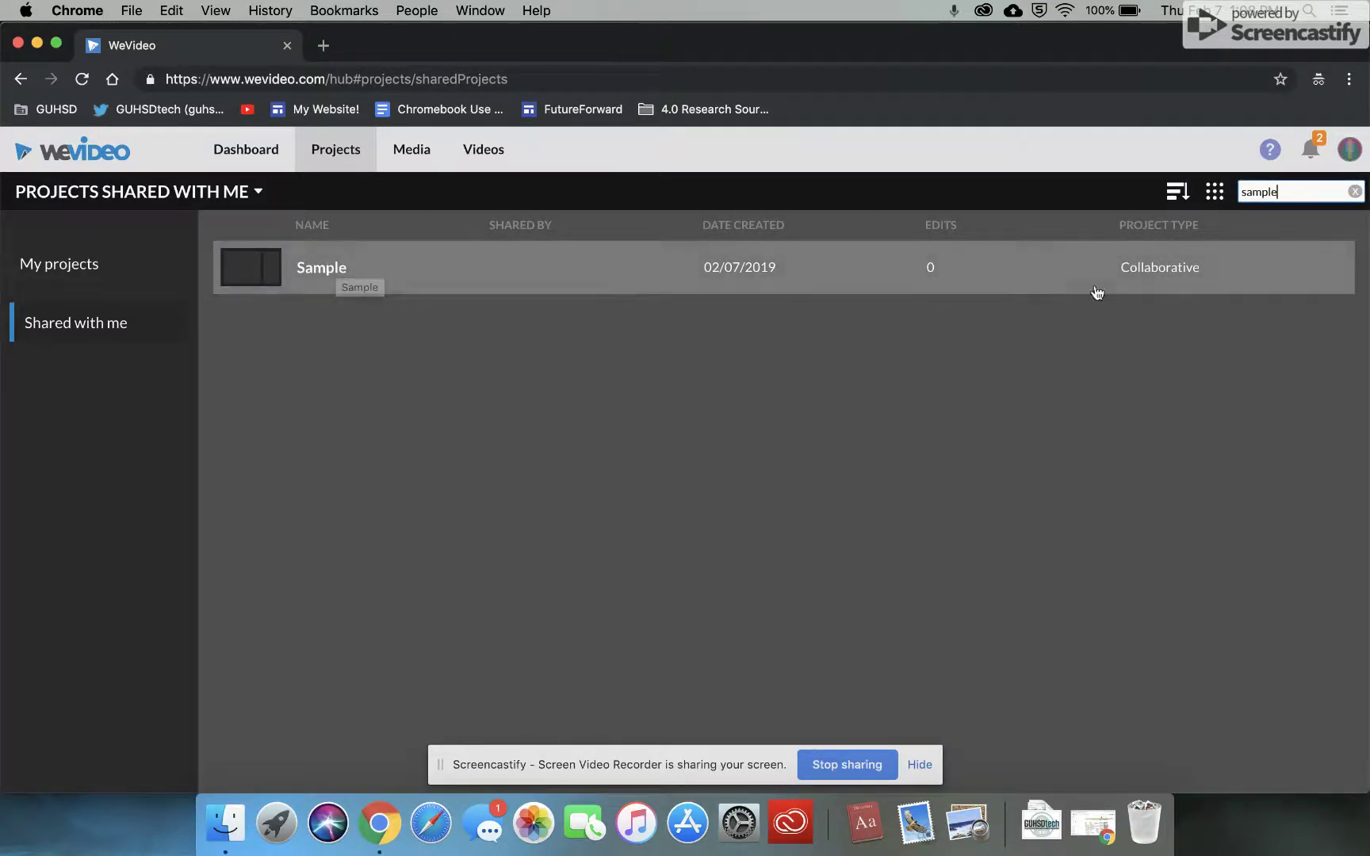
left_click(325, 270)
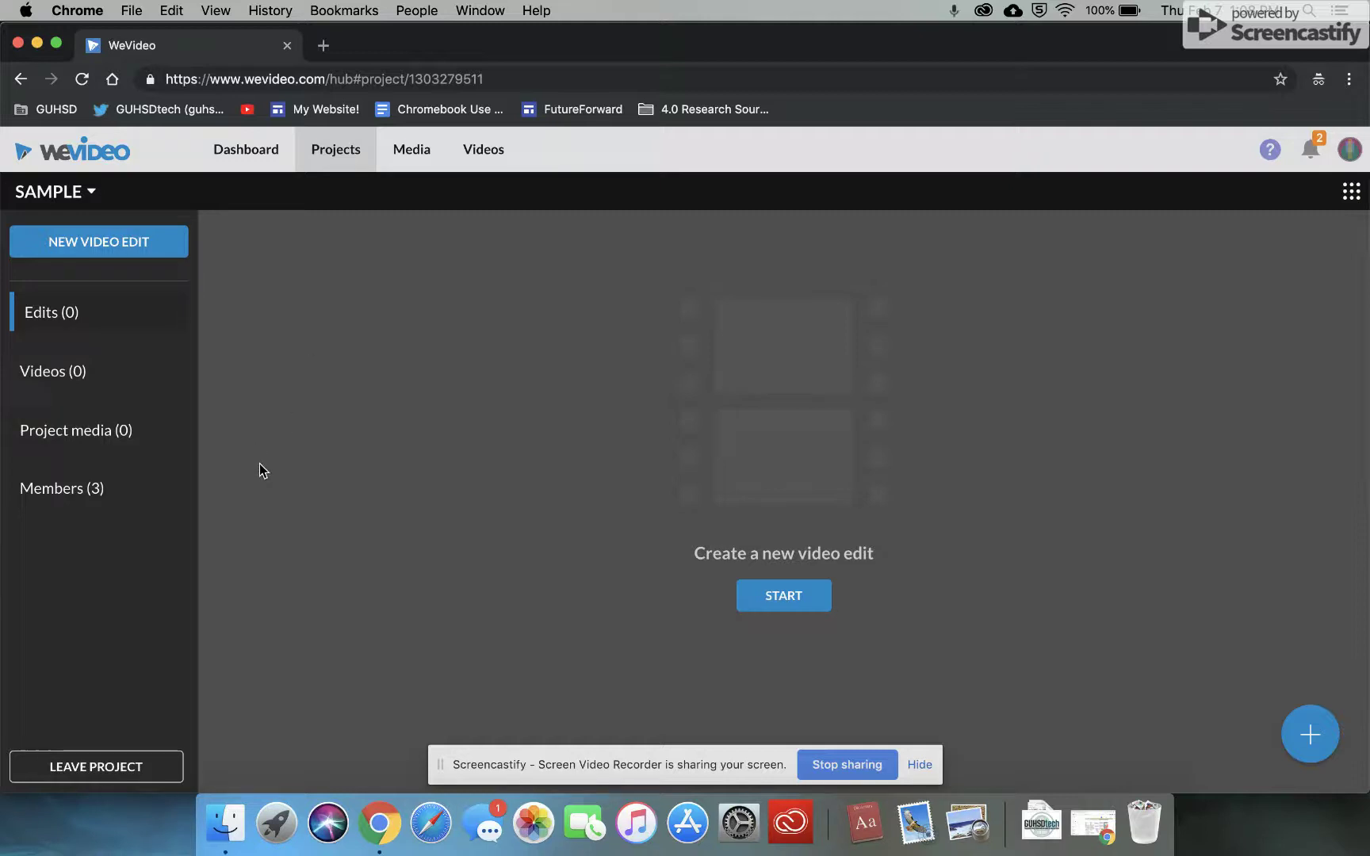
Create a horizontal edit with no template from Sample's Edits page
left_click(68, 489)
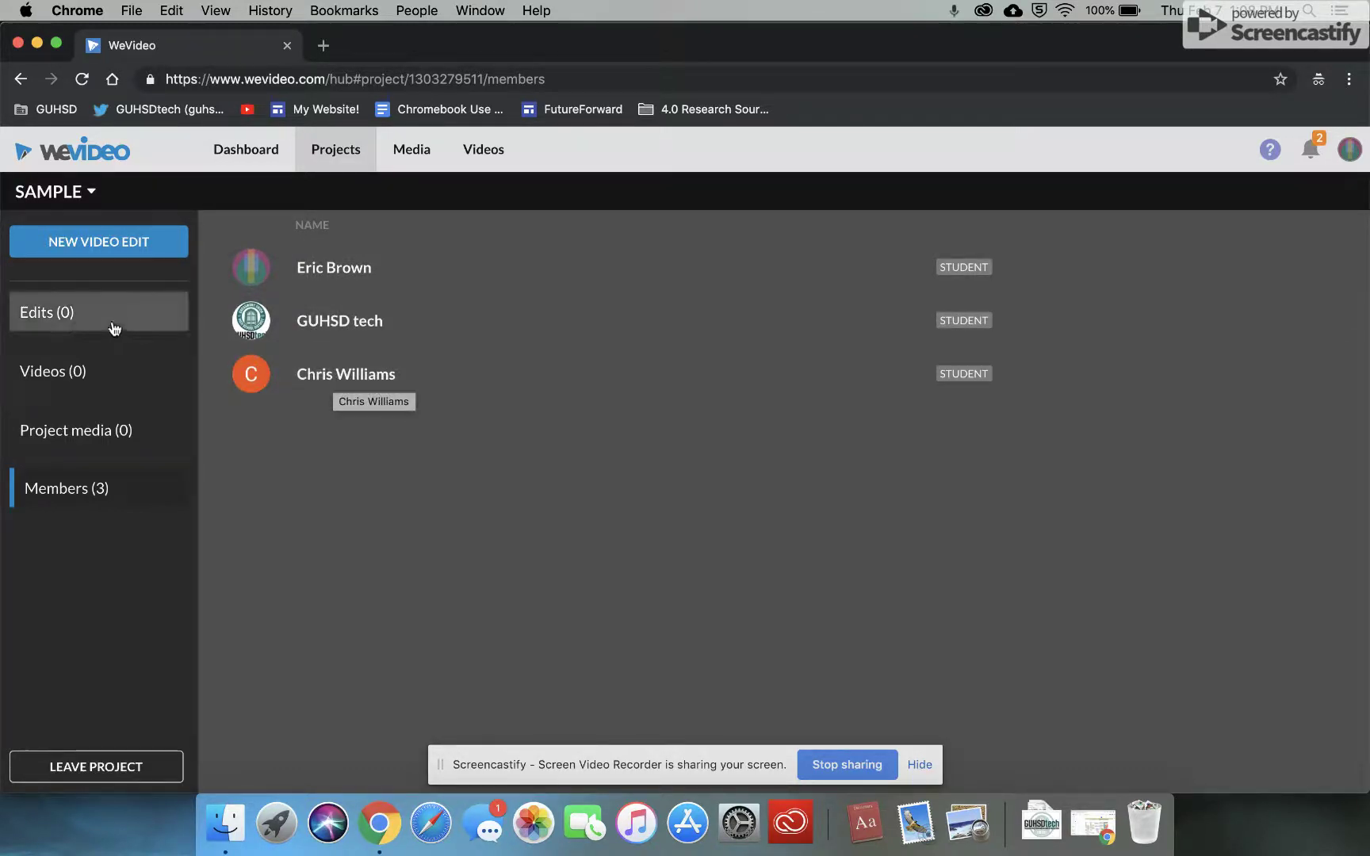
left_click(80, 330)
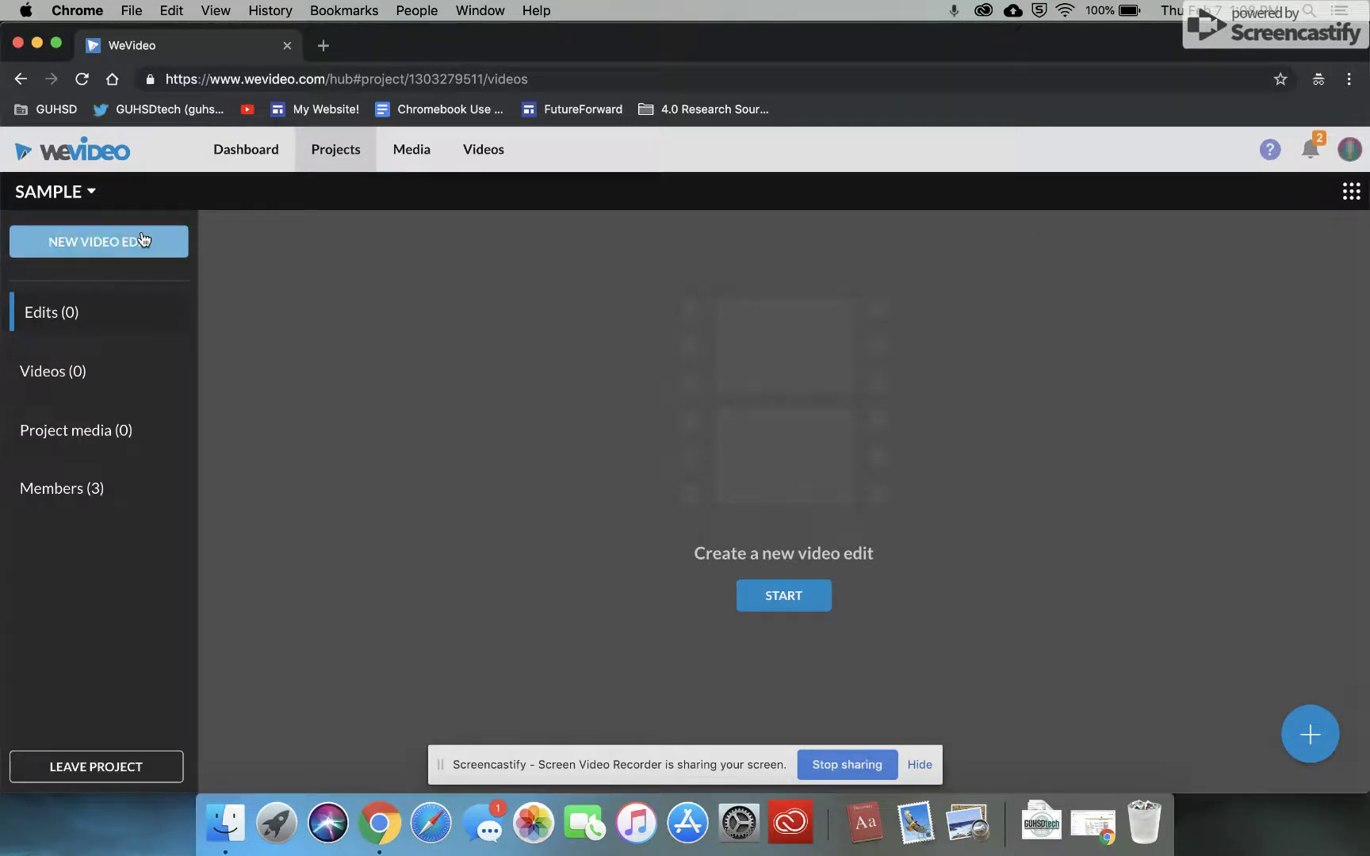
left_click(143, 240)
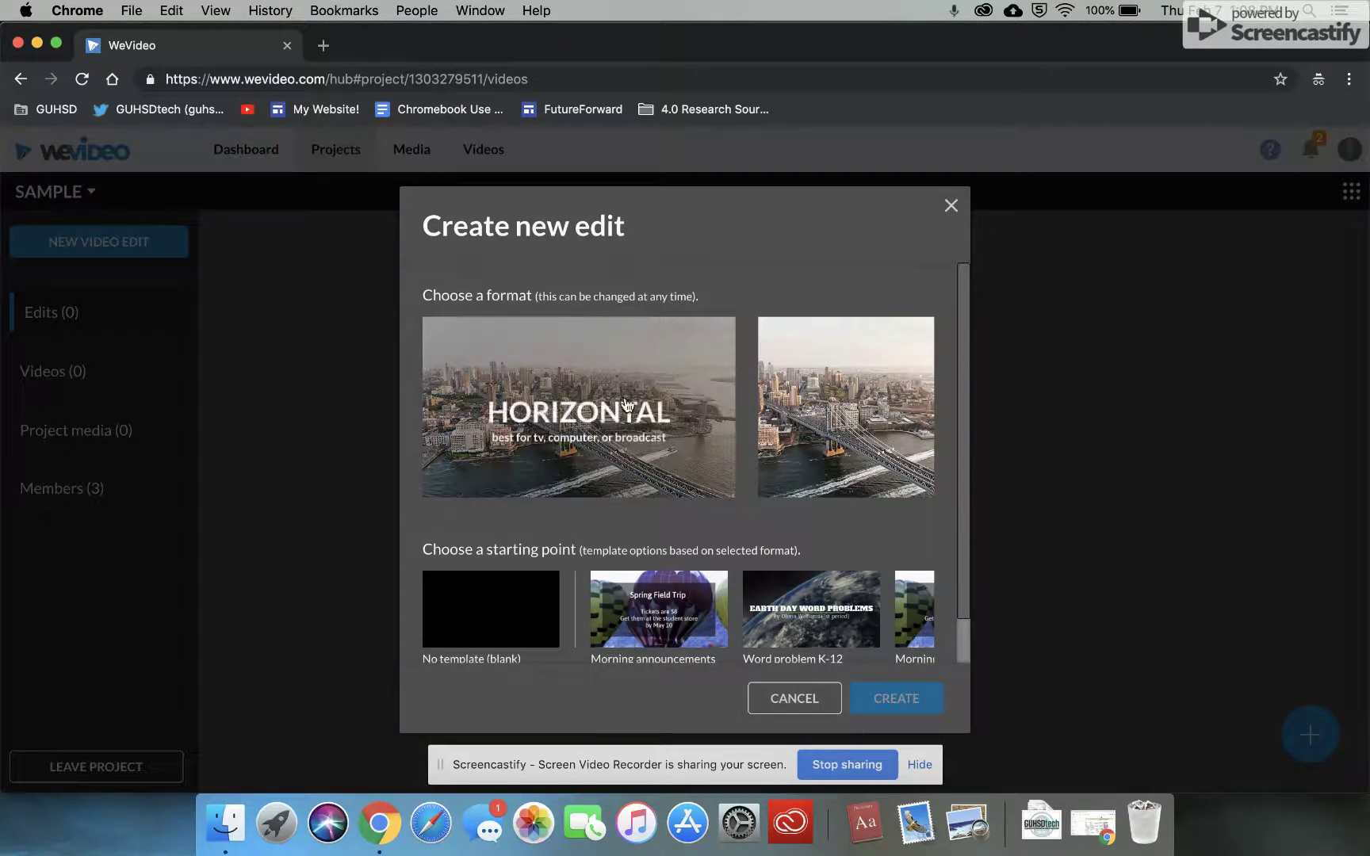
left_click(627, 406)
scroll(627, 412, "down", 2)
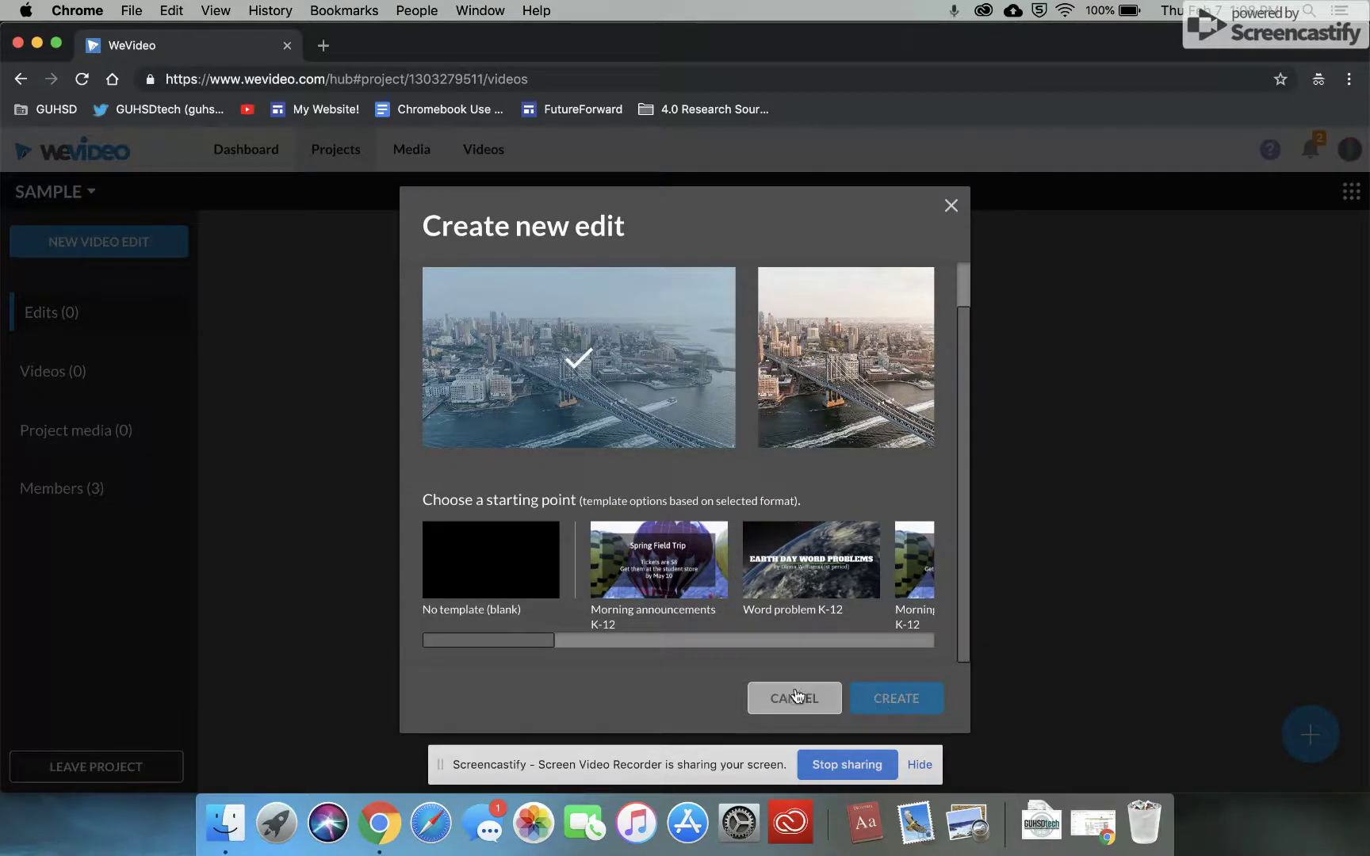
left_click(485, 565)
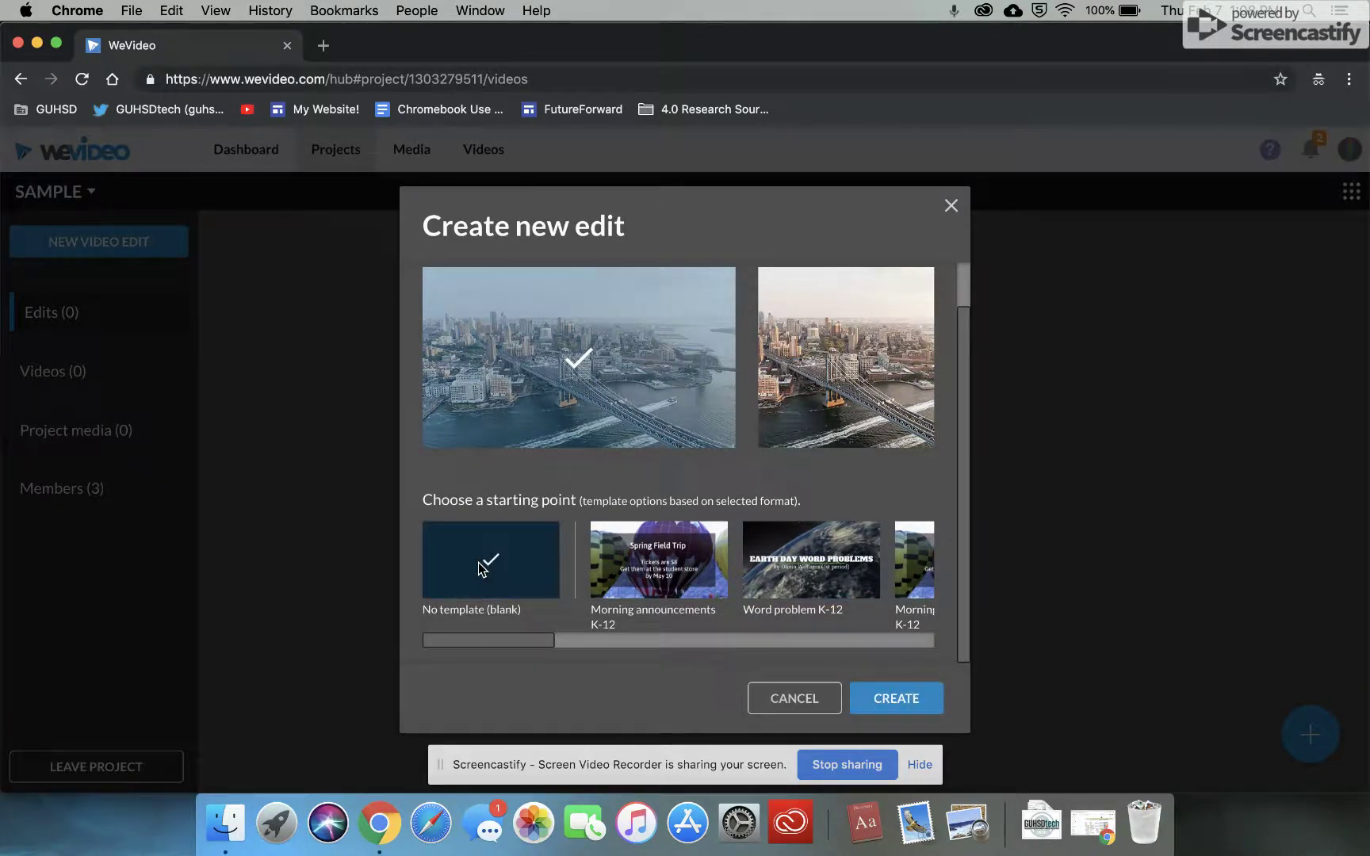
left_click(904, 704)
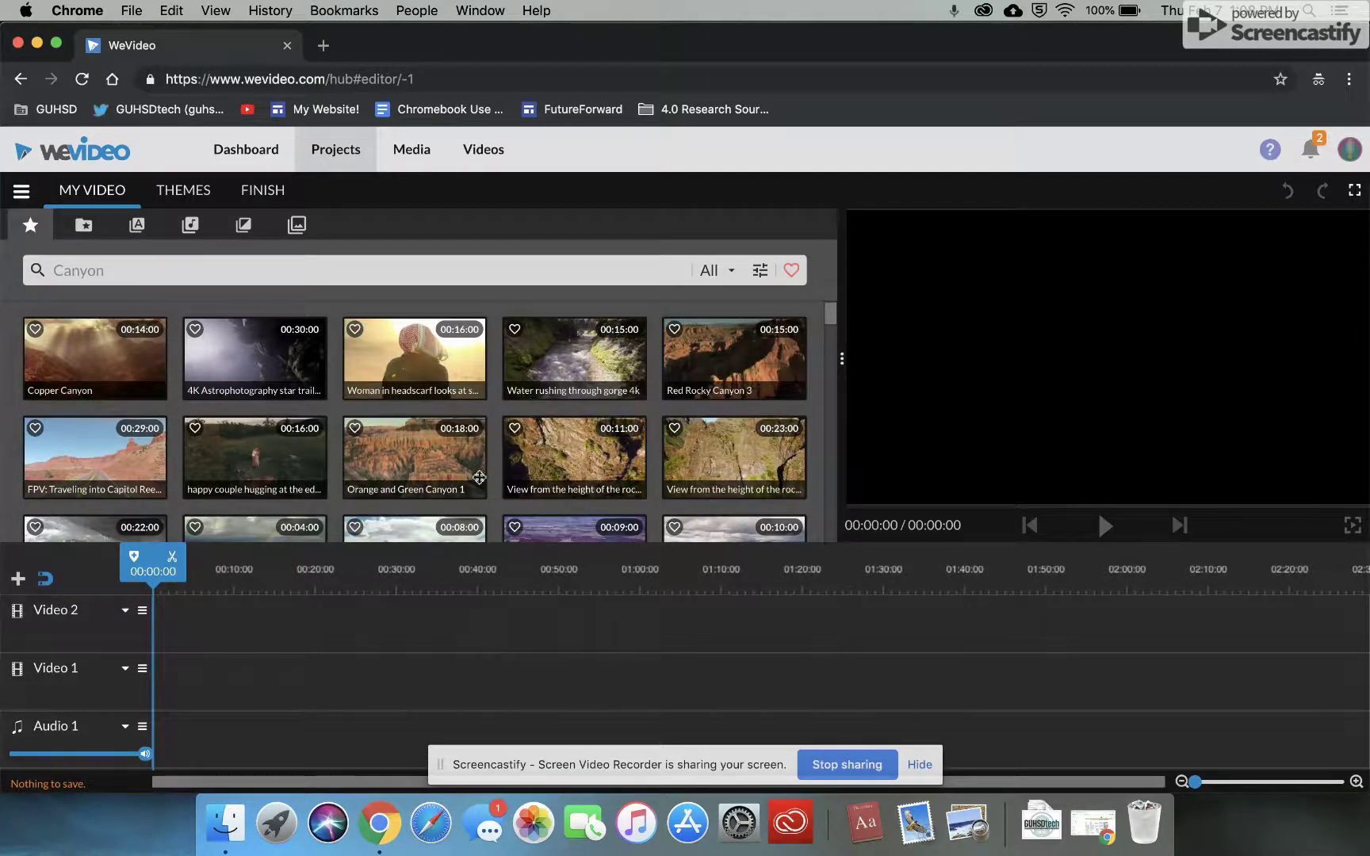
Verify Sample's Edits page shows 0 edits in the second student's window, then return to the editor
key("ctrl+Up")
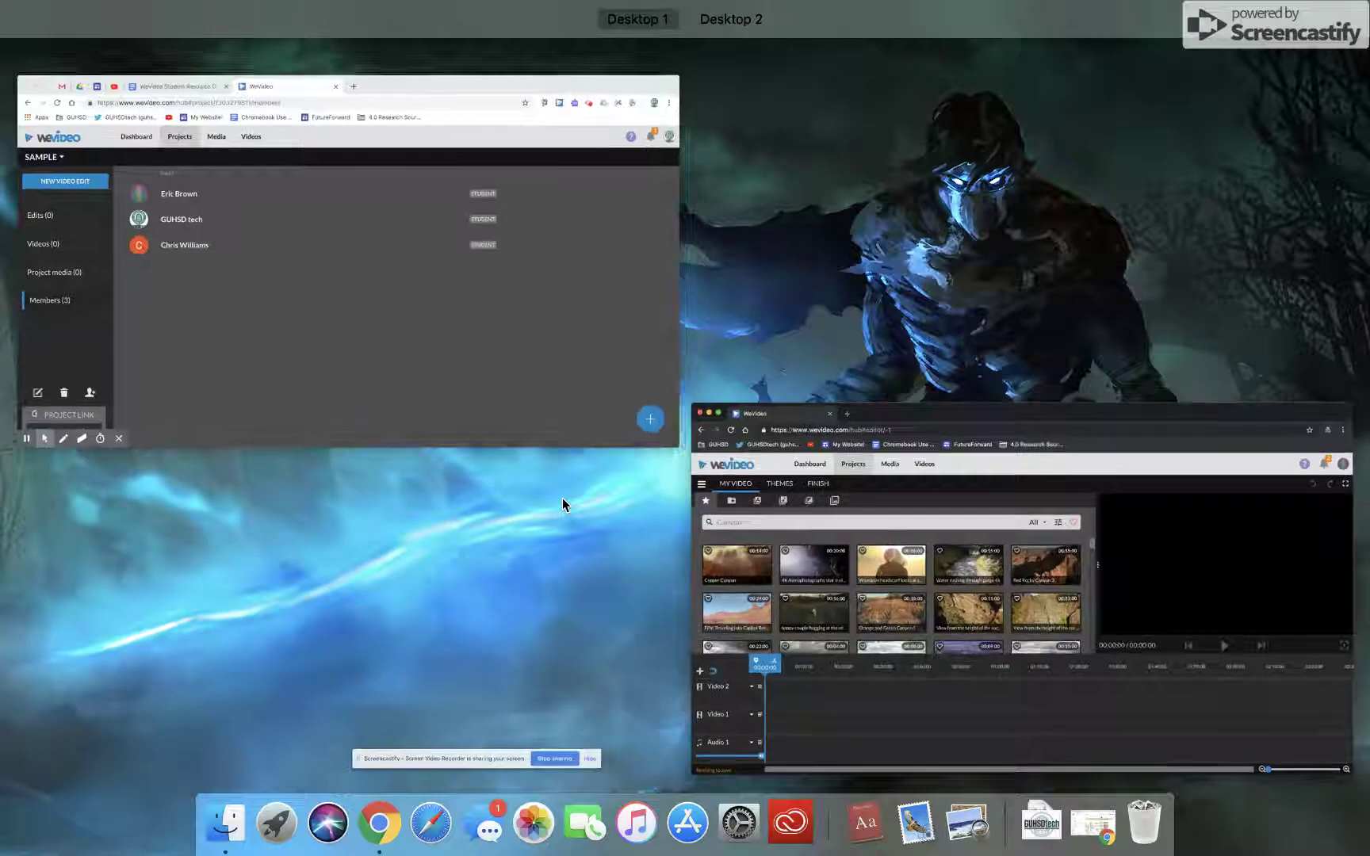
left_click(490, 361)
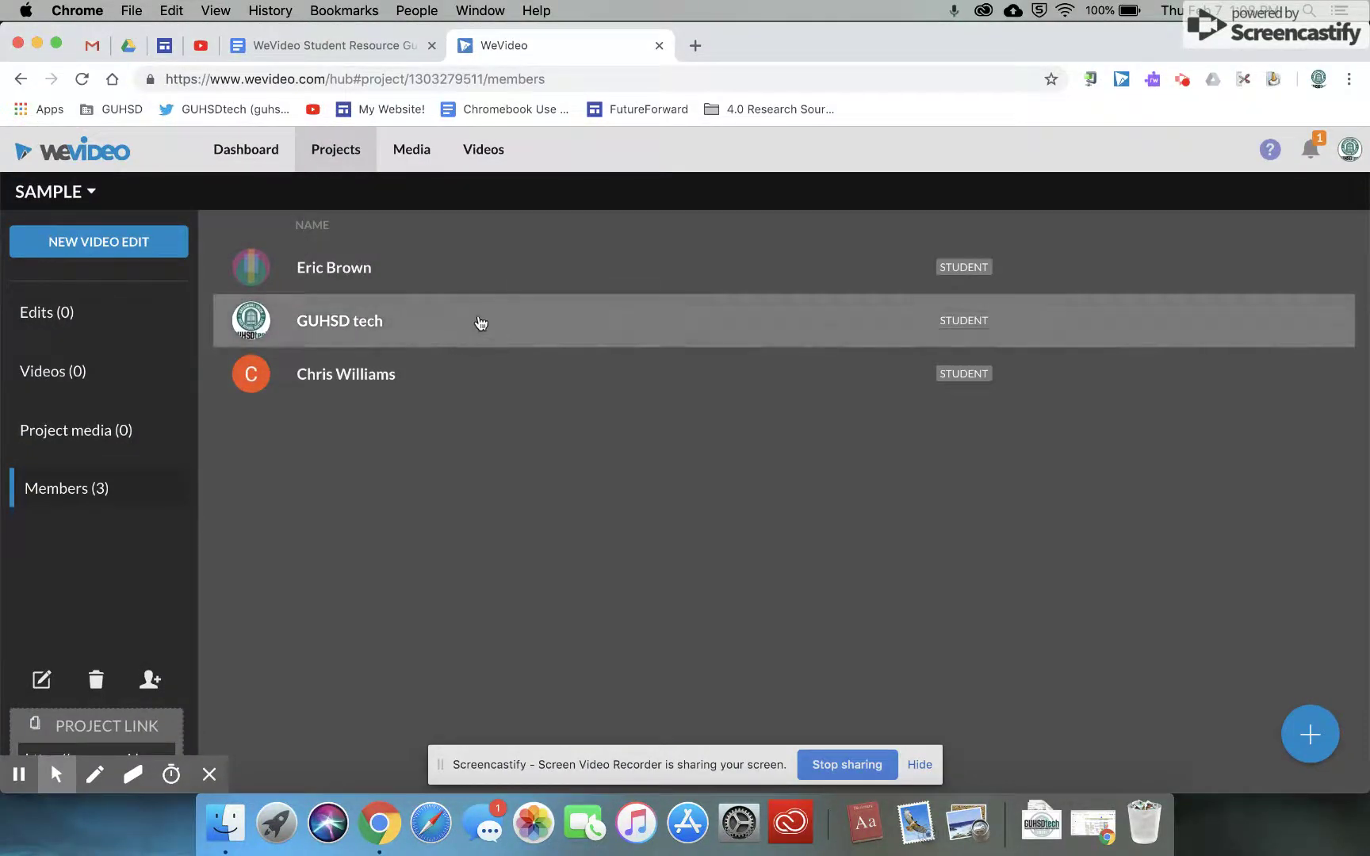
left_click(551, 329)
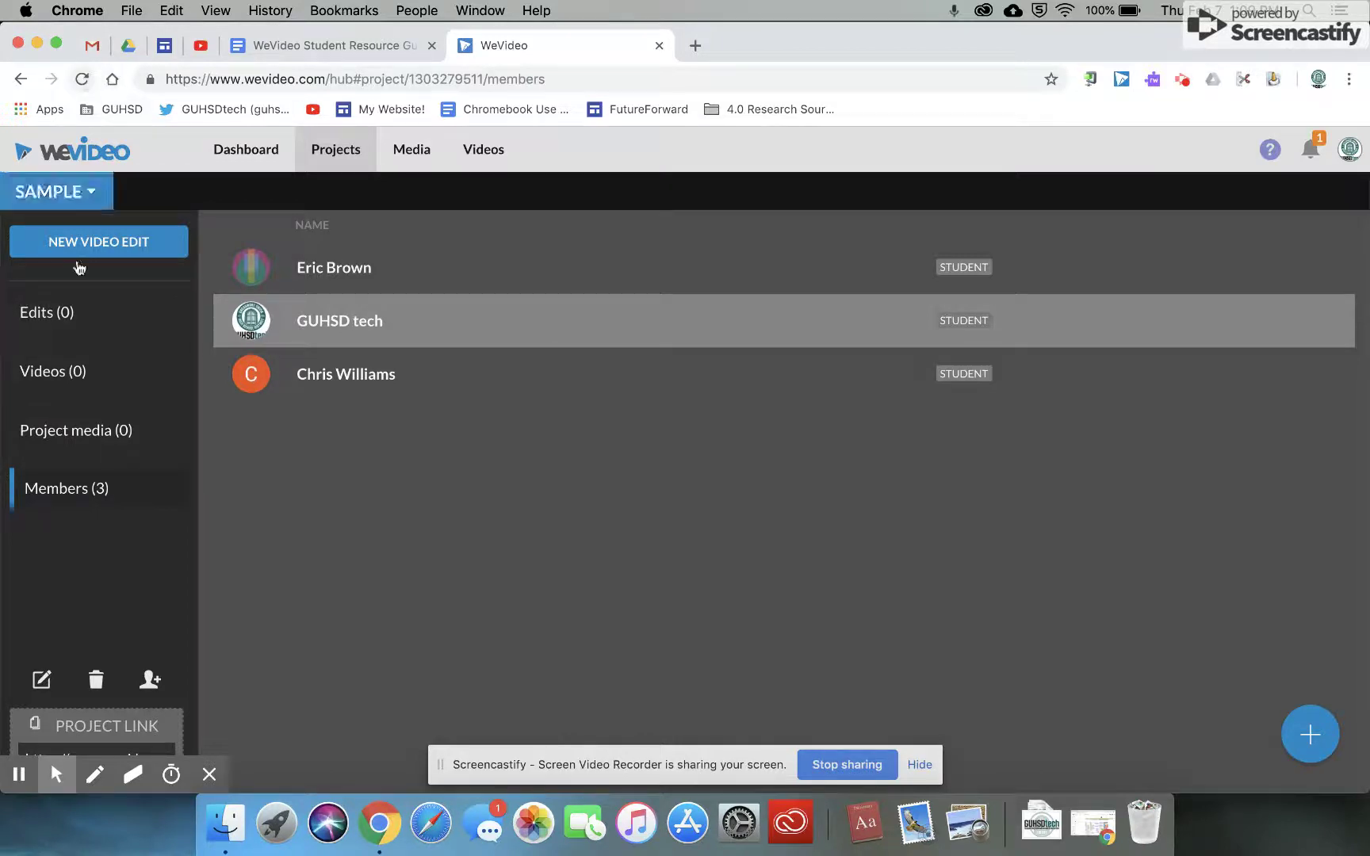
left_click(55, 324)
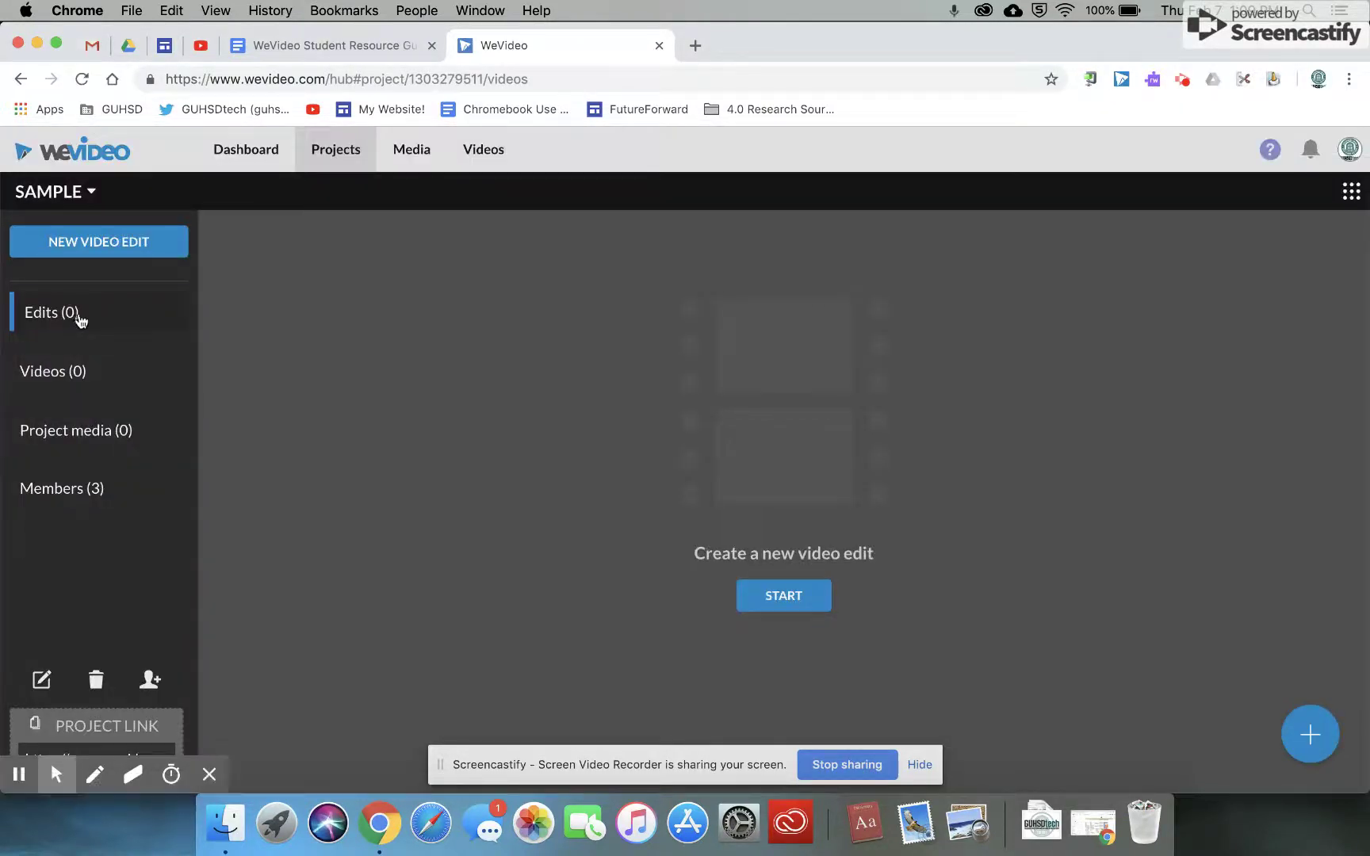
key("ctrl+Up")
left_click(429, 408)
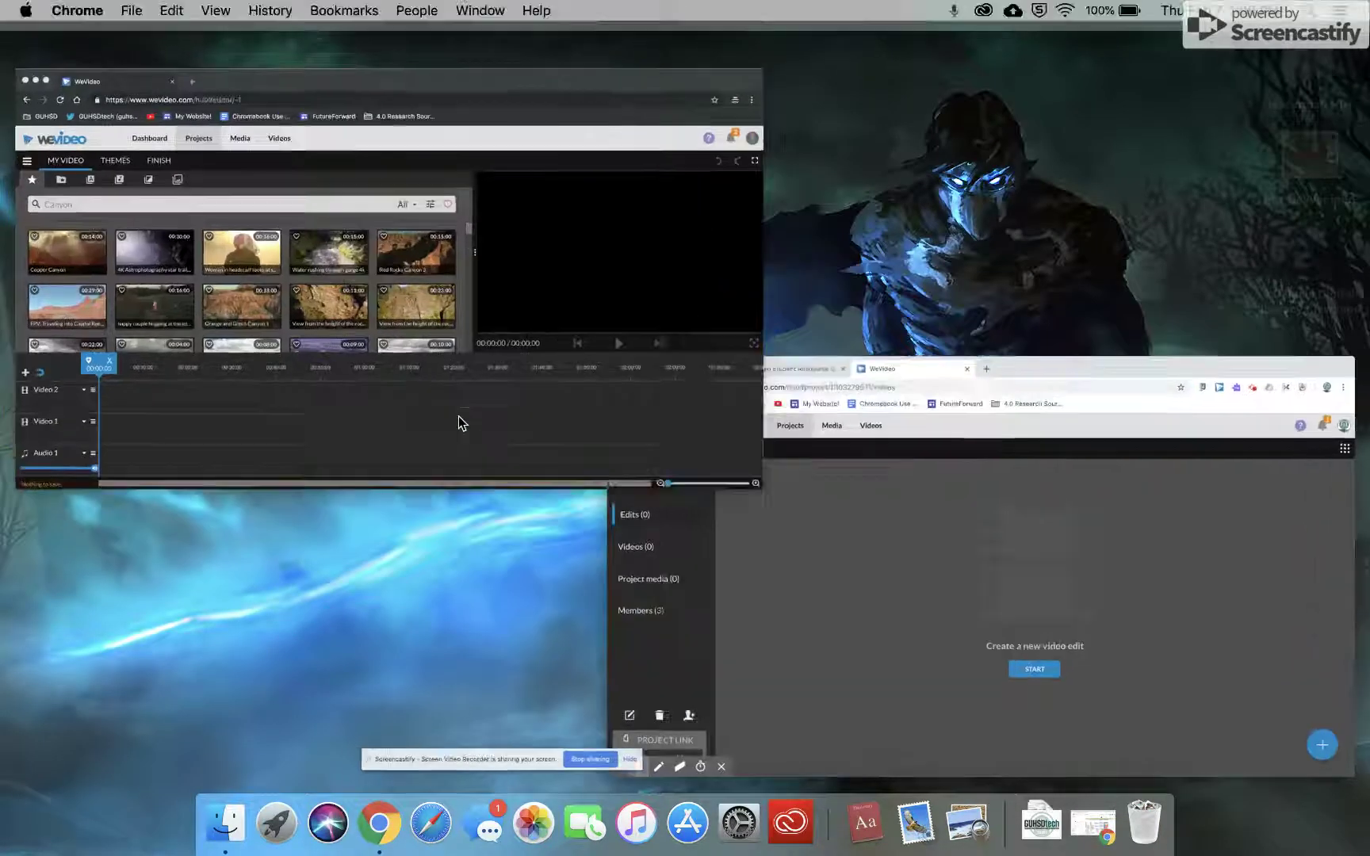
Place Orange and Green Canyon 1 and two 'View from the height' clips in sequence on Video 1
left_click_drag(370, 497, 183, 686)
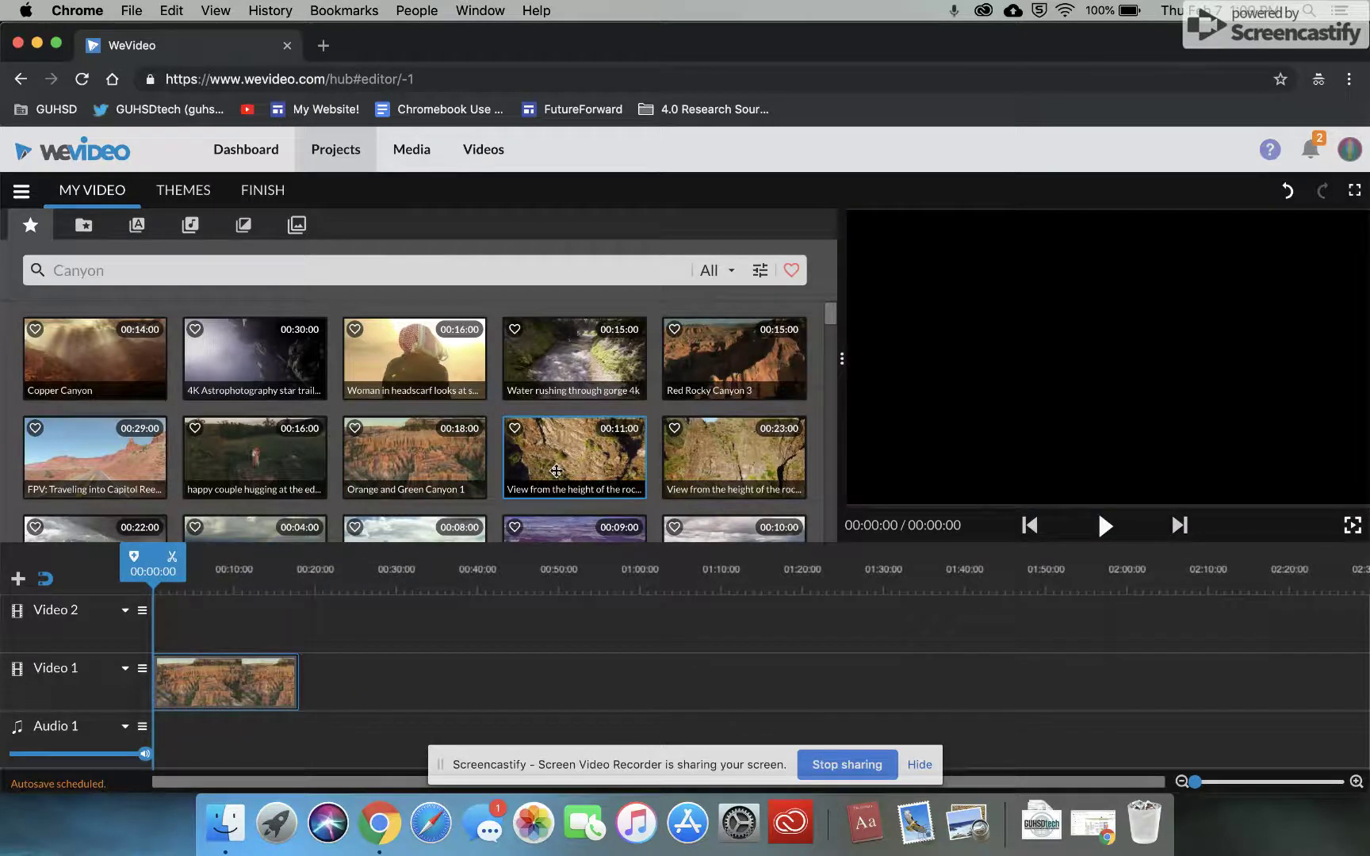
left_click_drag(556, 471, 333, 680)
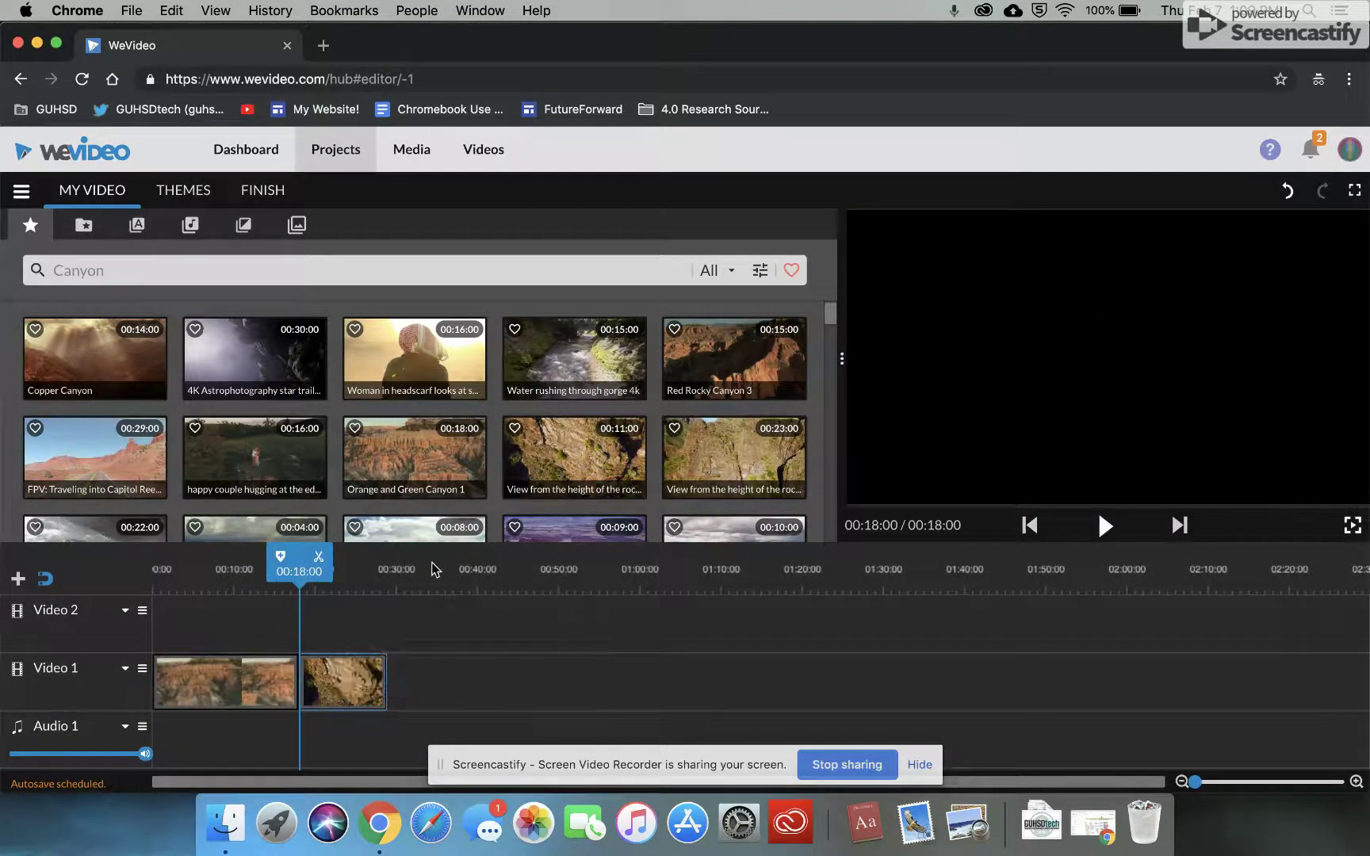
left_click_drag(734, 460, 416, 695)
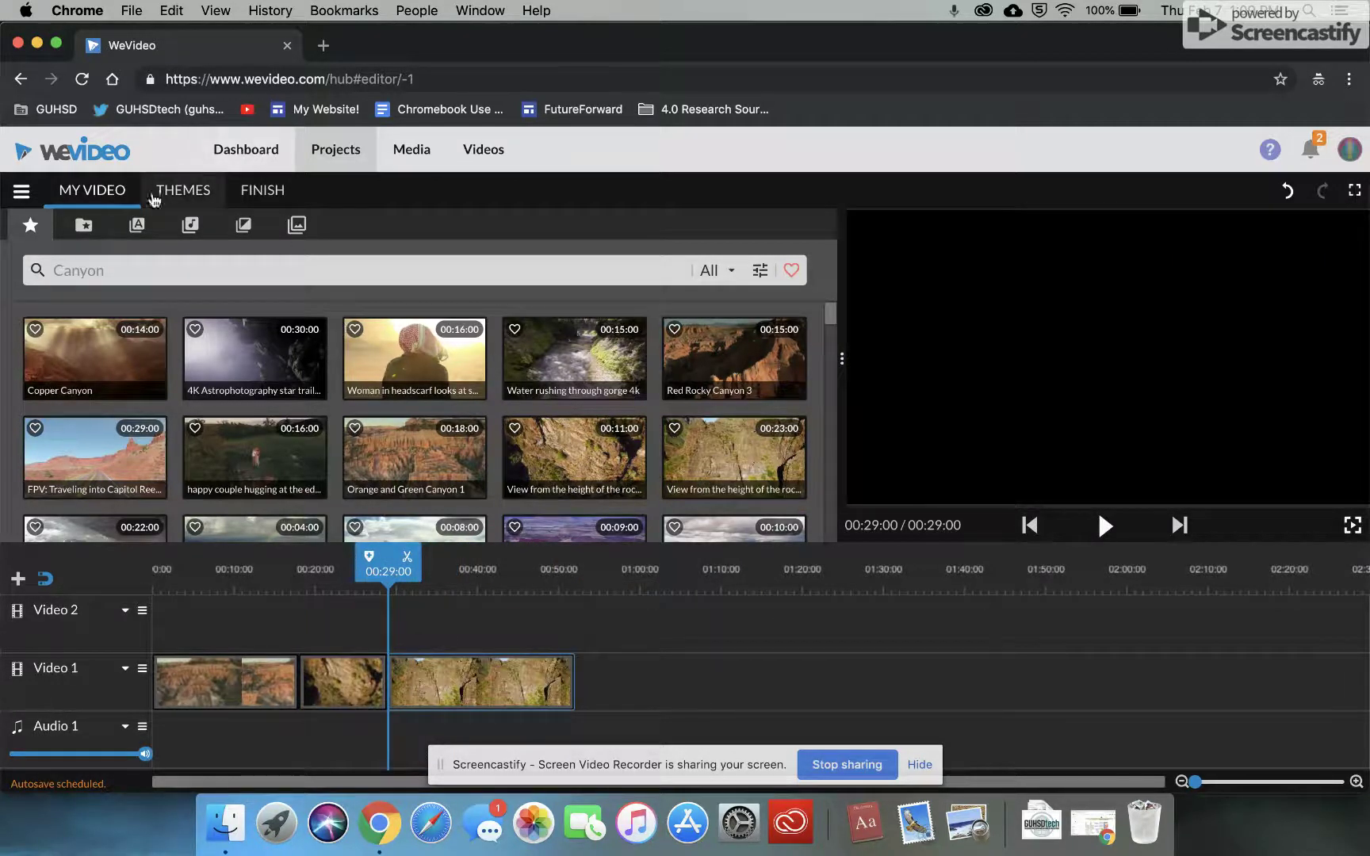
Save the edit so My Video appears in the Sample project's Edits list
left_click(24, 202)
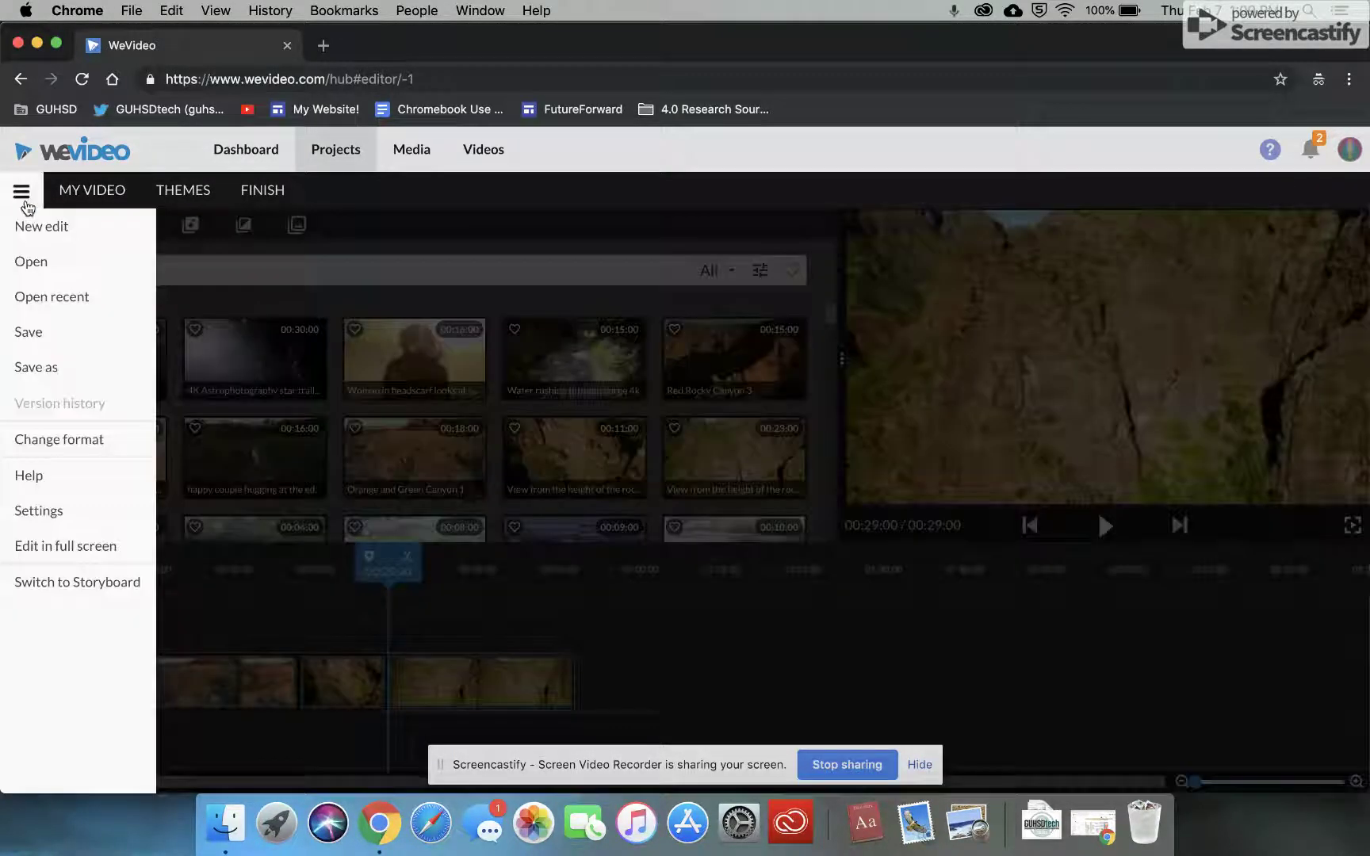
left_click(24, 202)
left_click(24, 202)
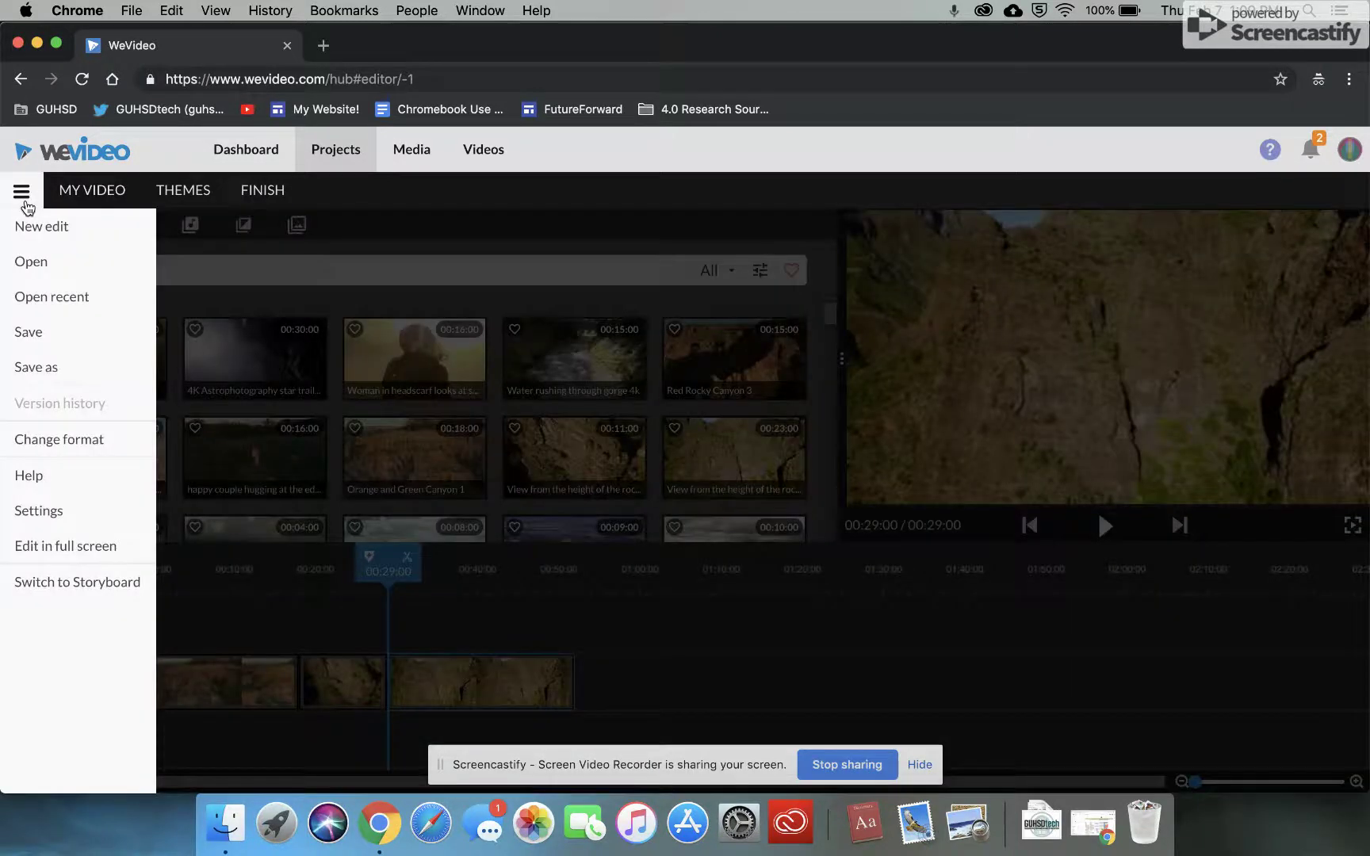
left_click(44, 352)
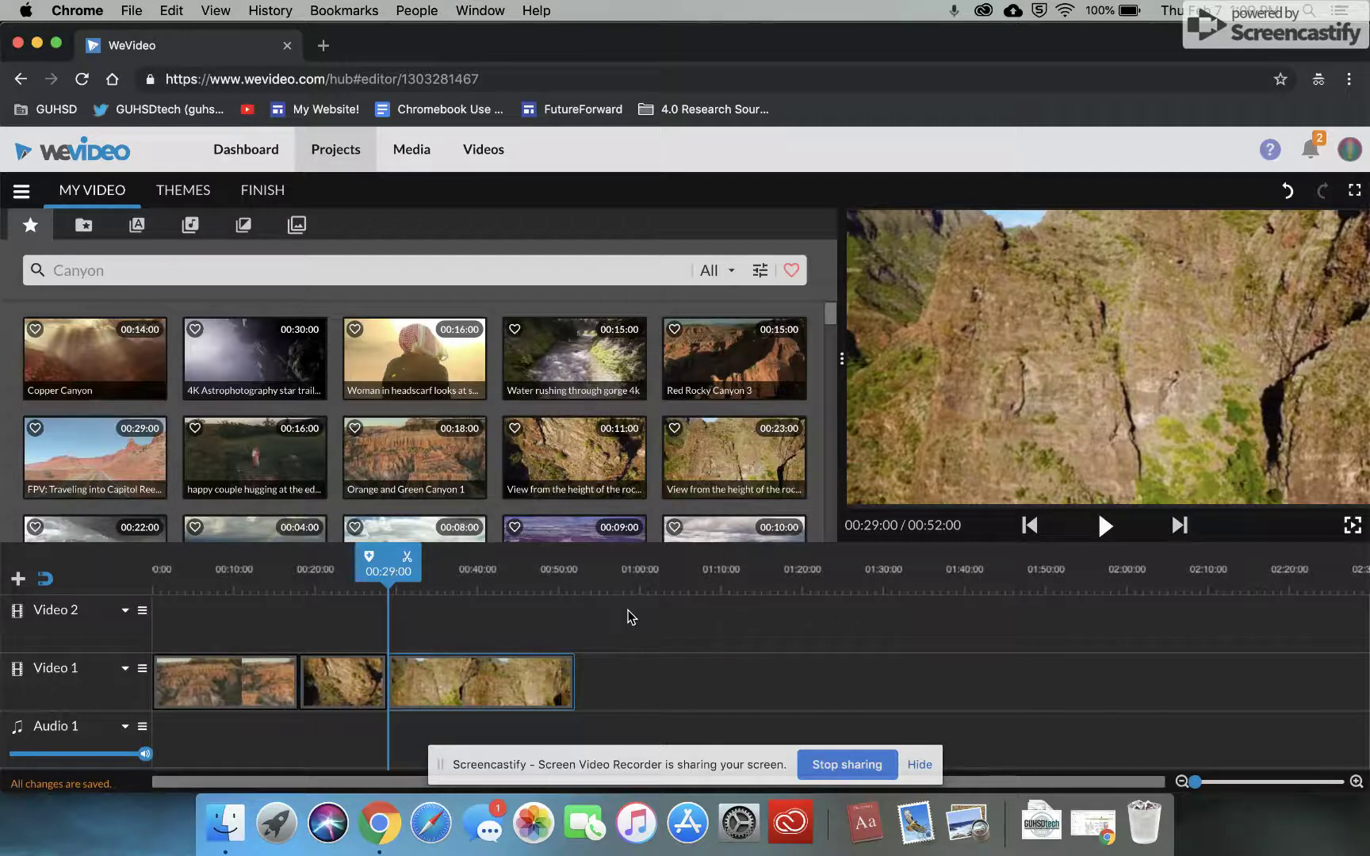
key("ctrl+Up")
As the second student, try opening My Video and dismiss the timeline-in-use warning
left_click(541, 321)
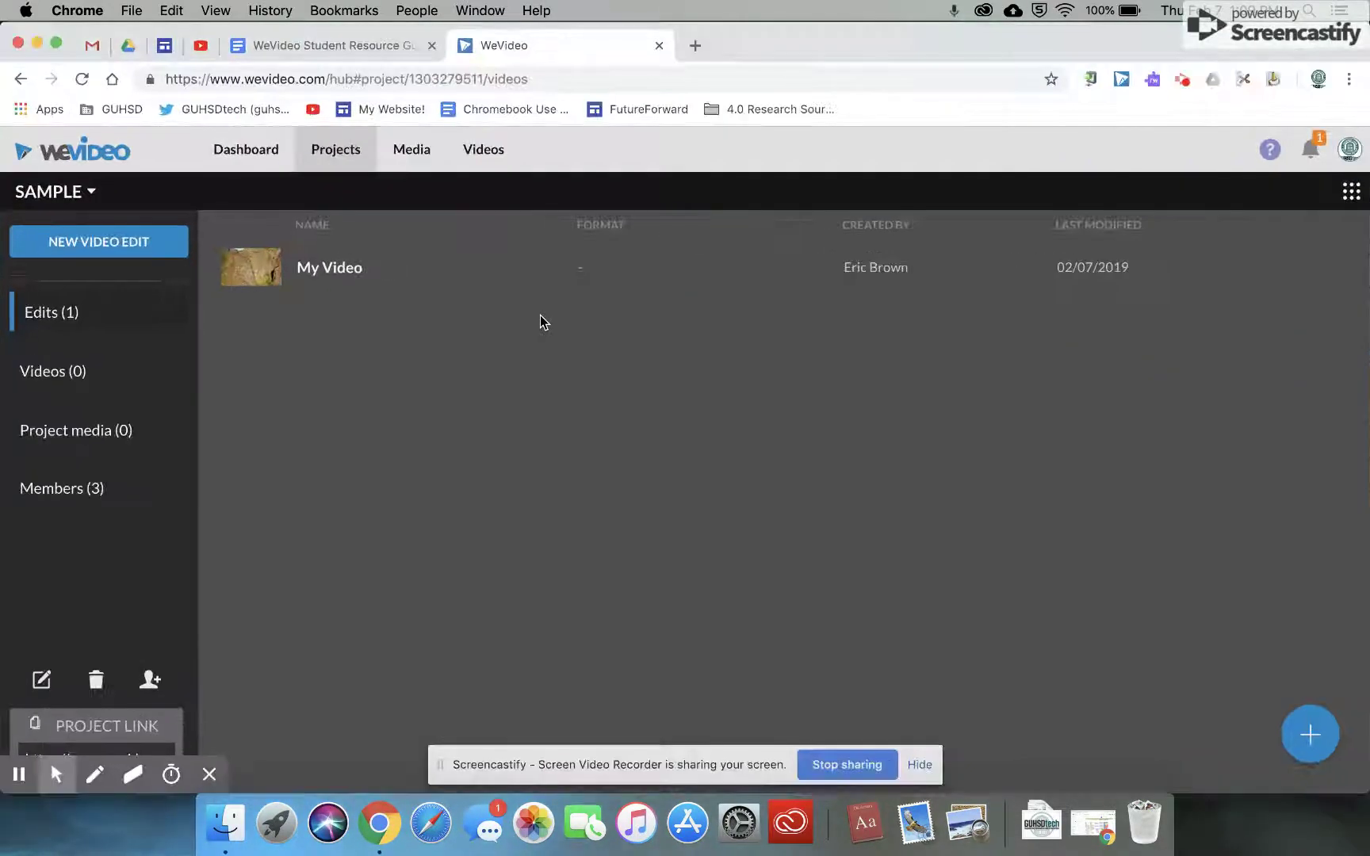
left_click(337, 270)
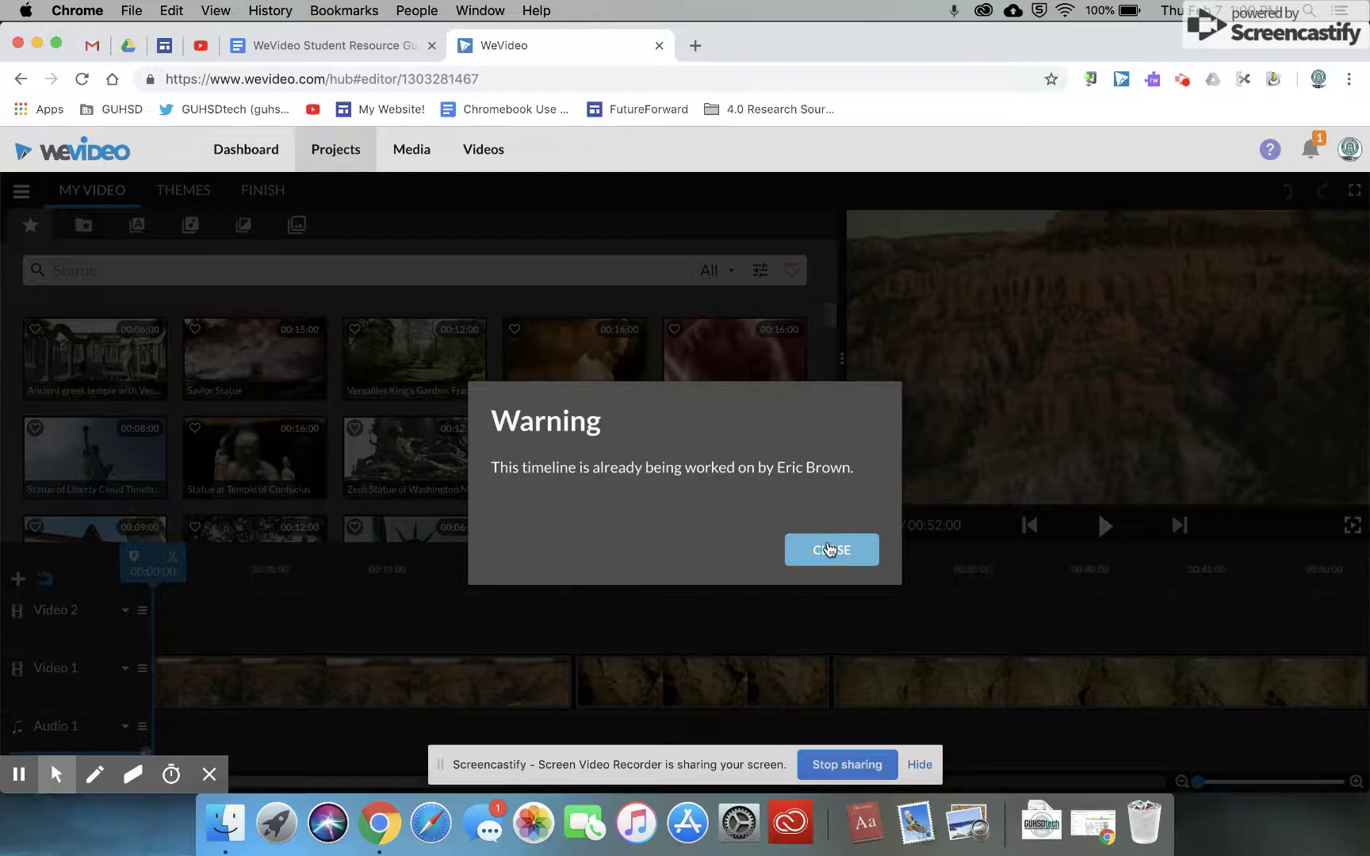
left_click(828, 548)
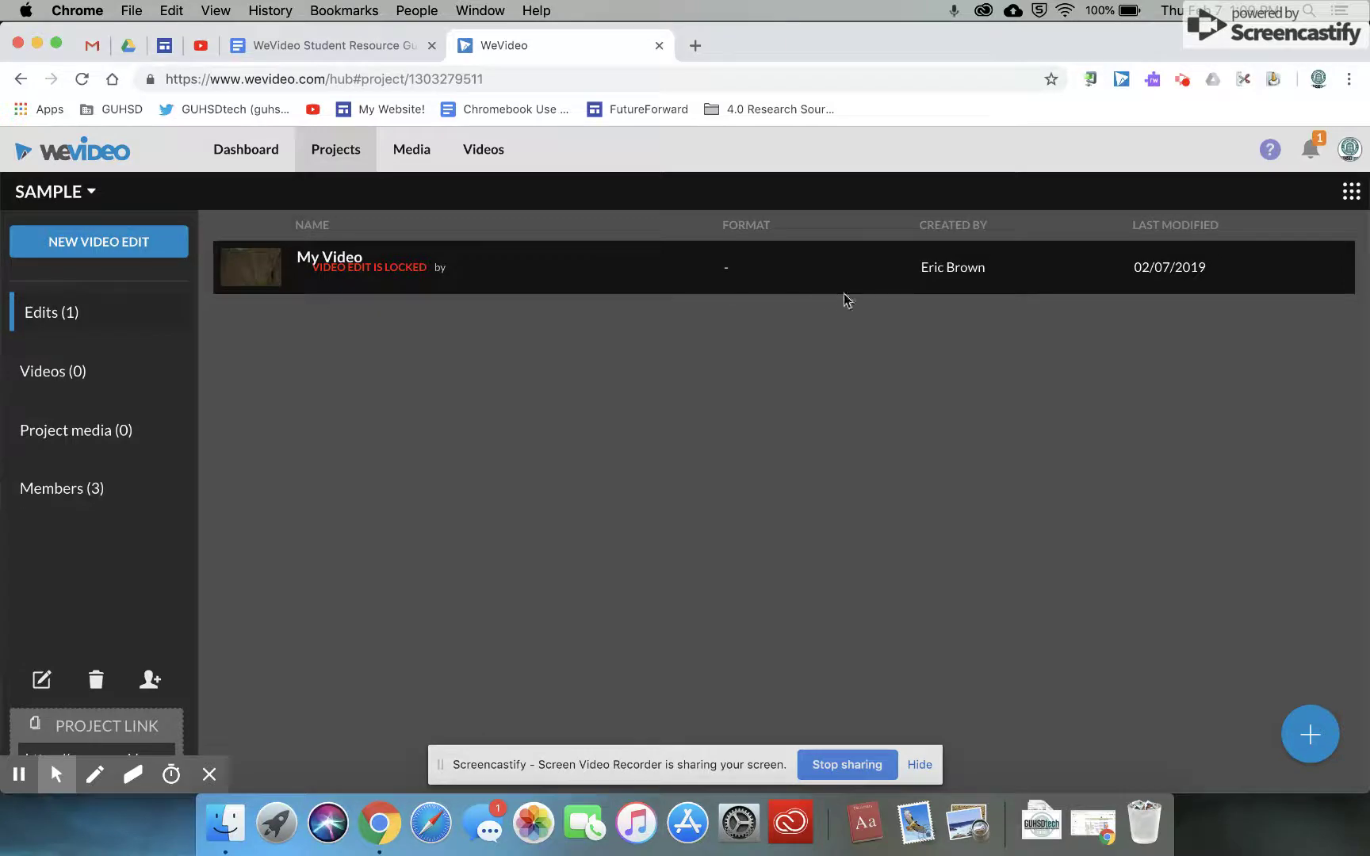
key("ctrl+Up")
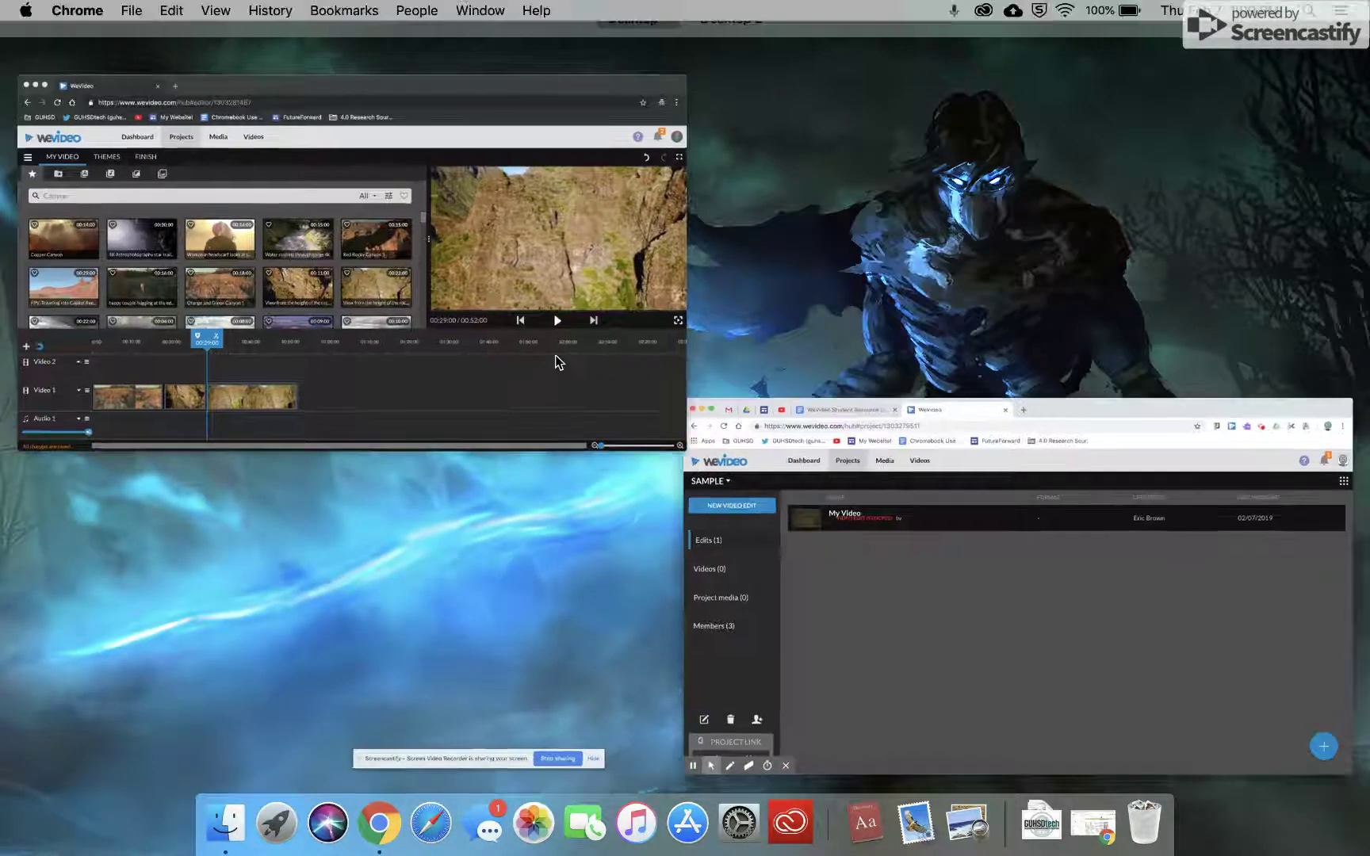
Exit the first student's editor to the Projects list, then return to the second student's Sample window
left_click(553, 357)
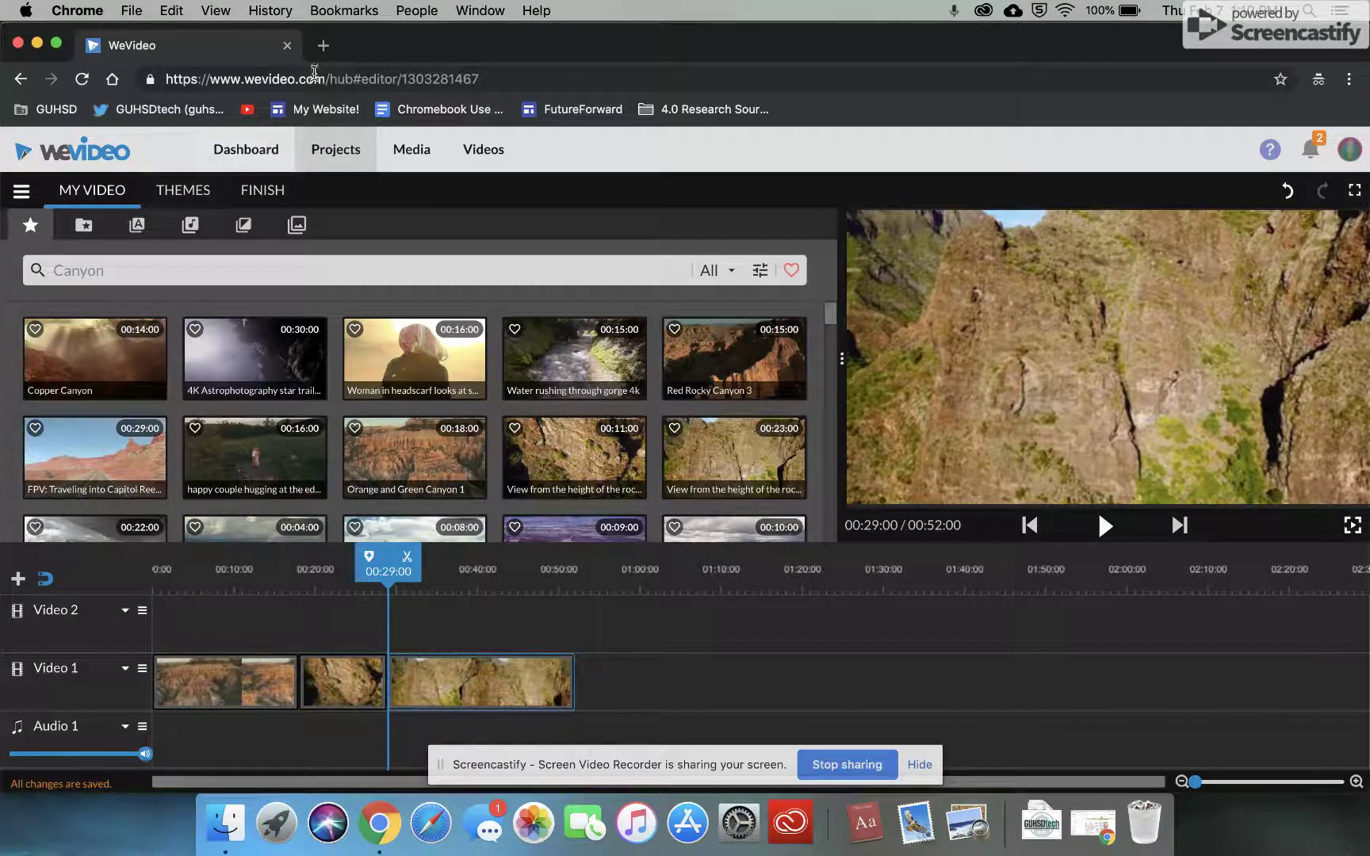
left_click(331, 156)
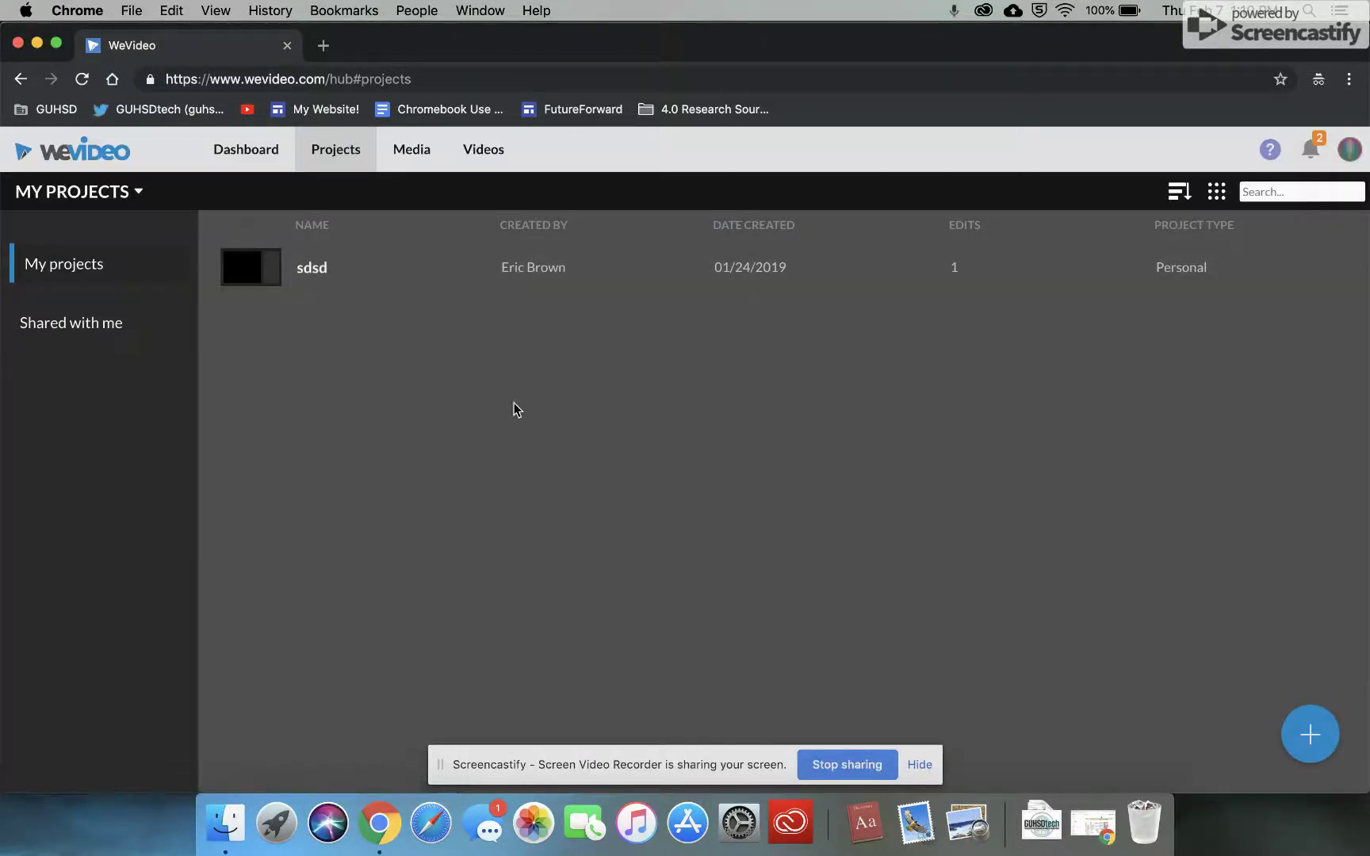
key("ctrl+Up")
left_click(455, 328)
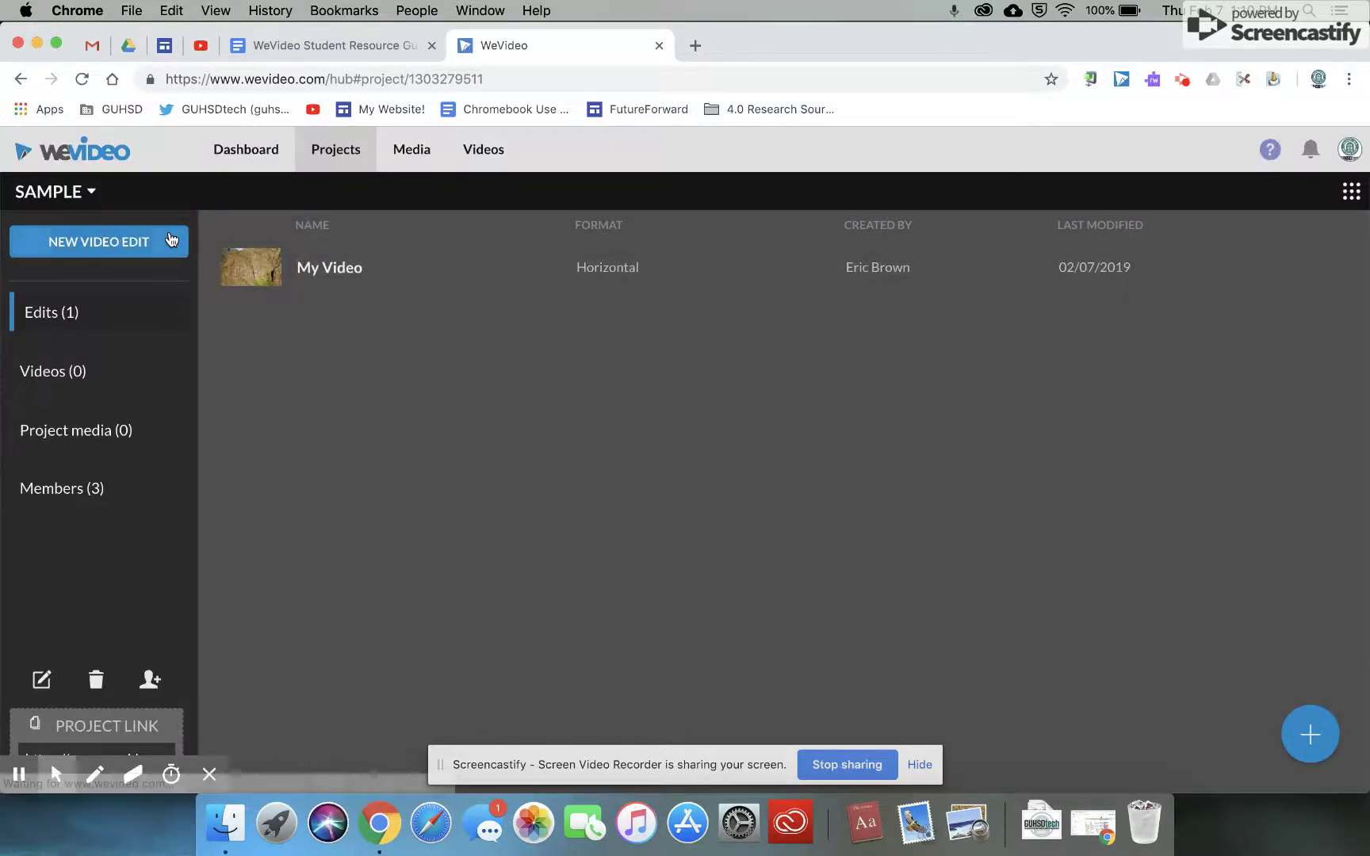
Open the unlocked Horizontal My Video edit from the Sample project's Edits list
left_click(308, 264)
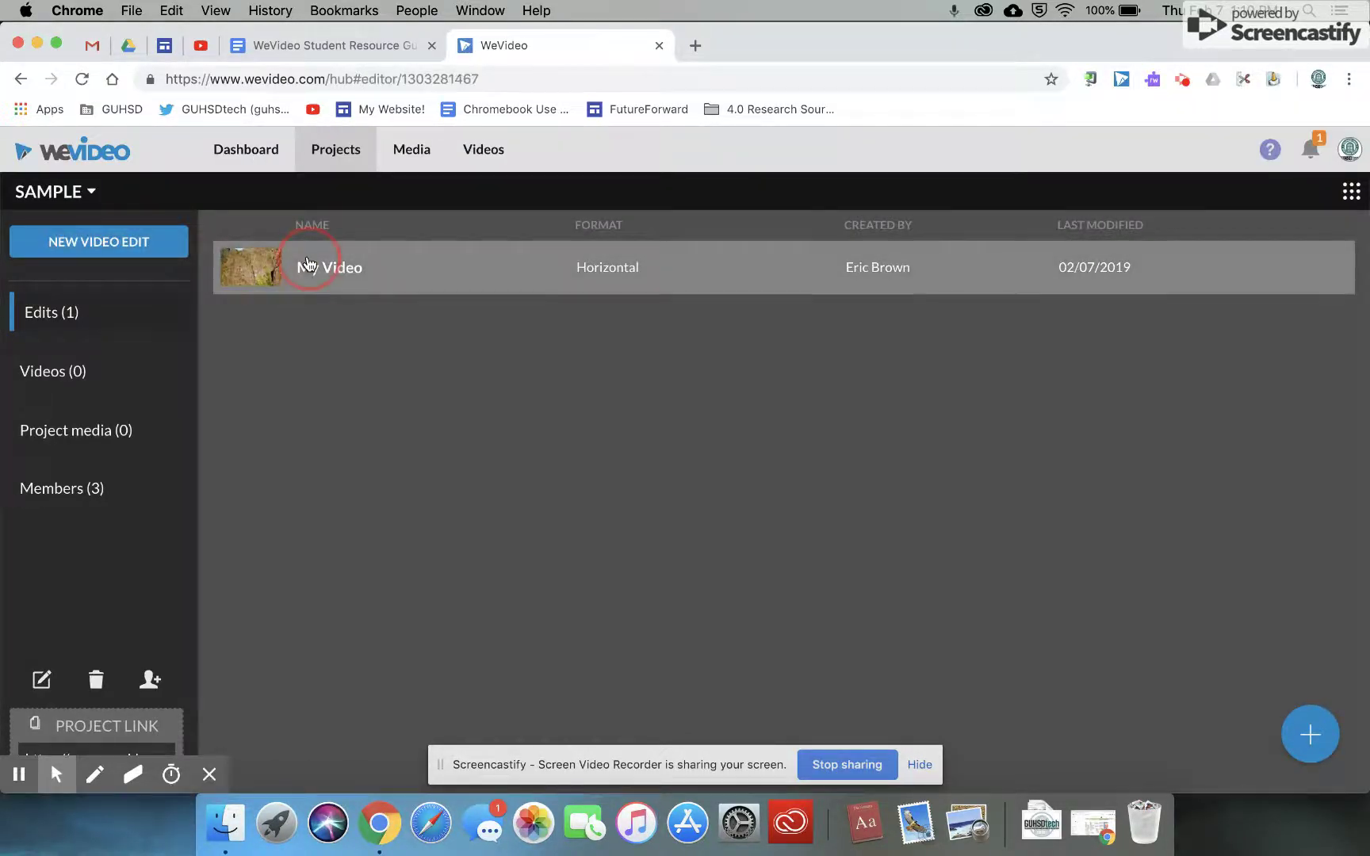